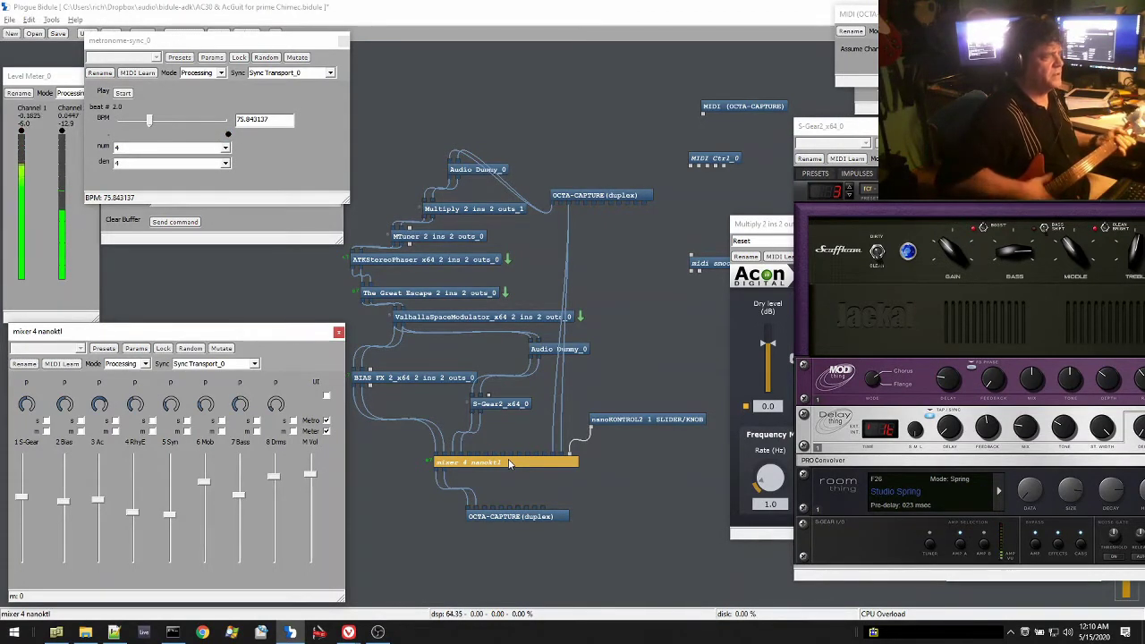
Open BIAS FX 2, bypass its DELAY pedal, enable the REVERB pedal and move its window aside.
drag(517, 605, 377, 202)
double_click(412, 378)
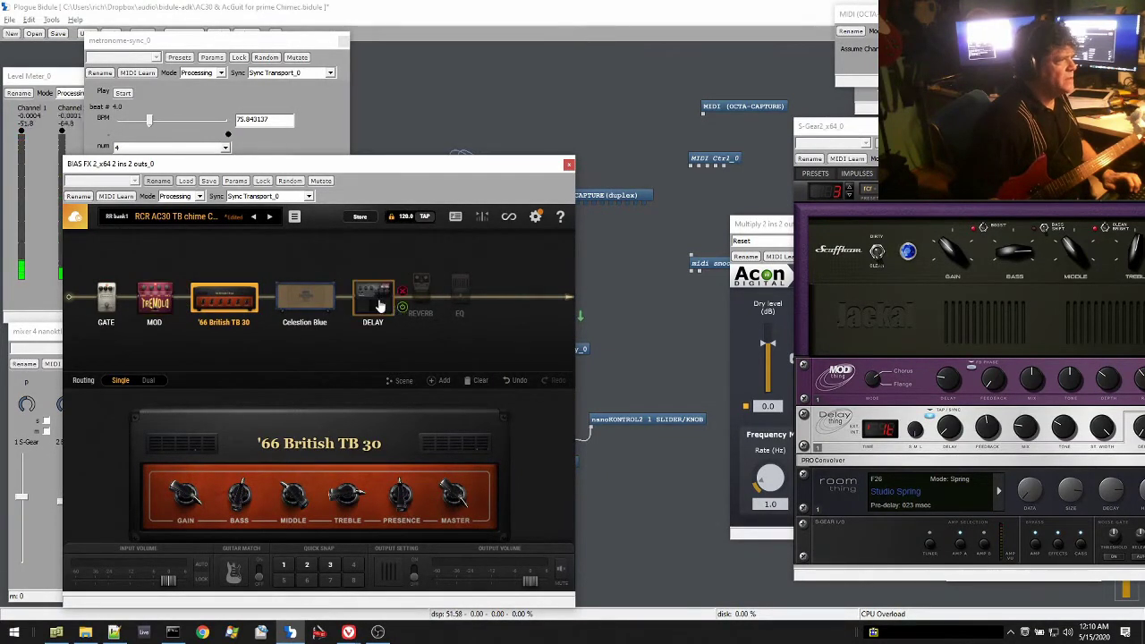
click(402, 307)
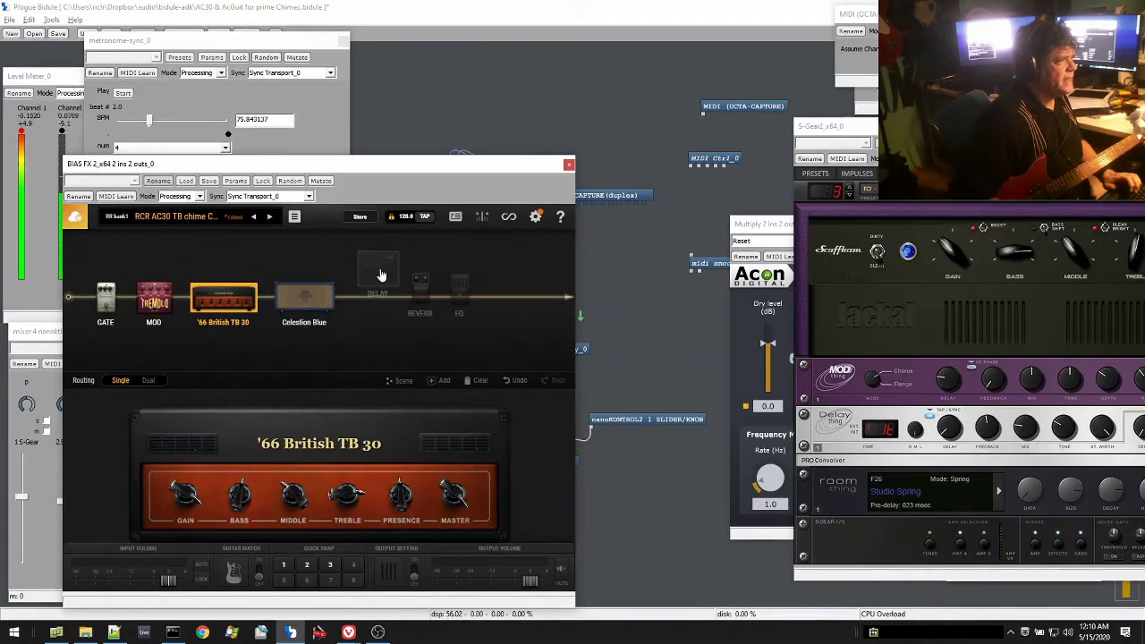
click(440, 307)
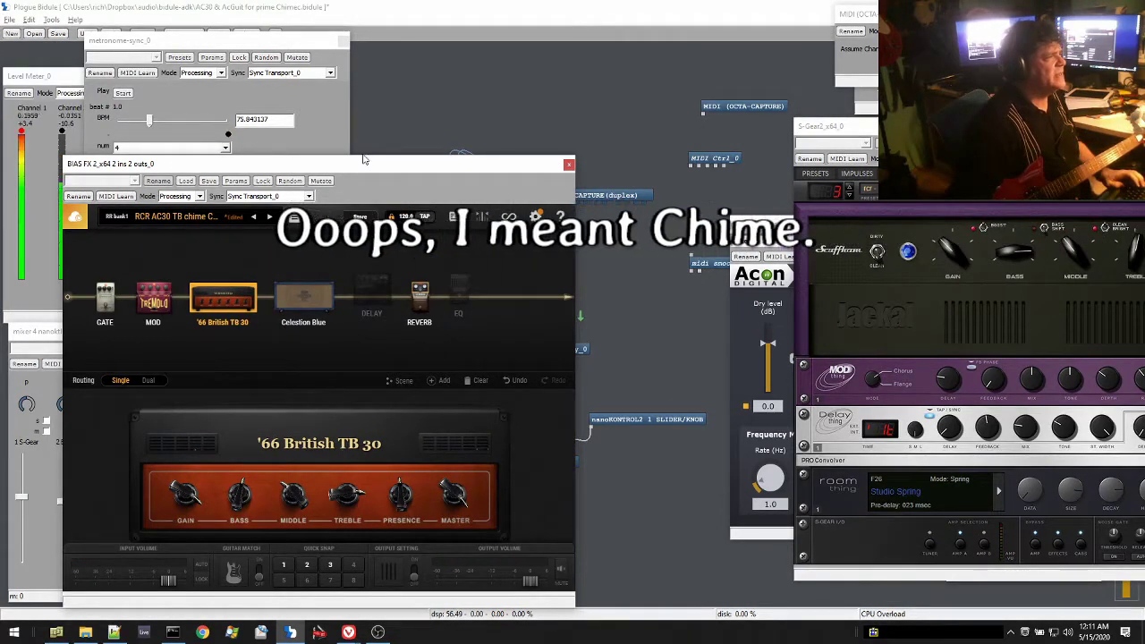
drag(364, 160, 898, 120)
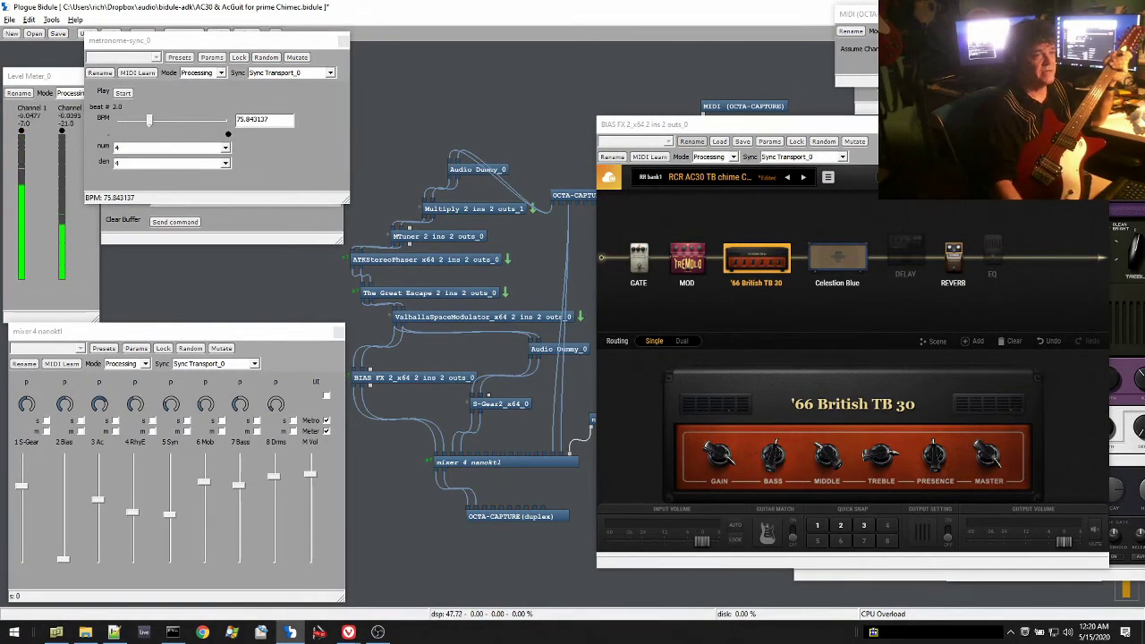
Arrange the BIAS FX 2 and S-Gear windows side by side and load the "duke jangle" preset in S-Gear.
drag(913, 126, 350, 152)
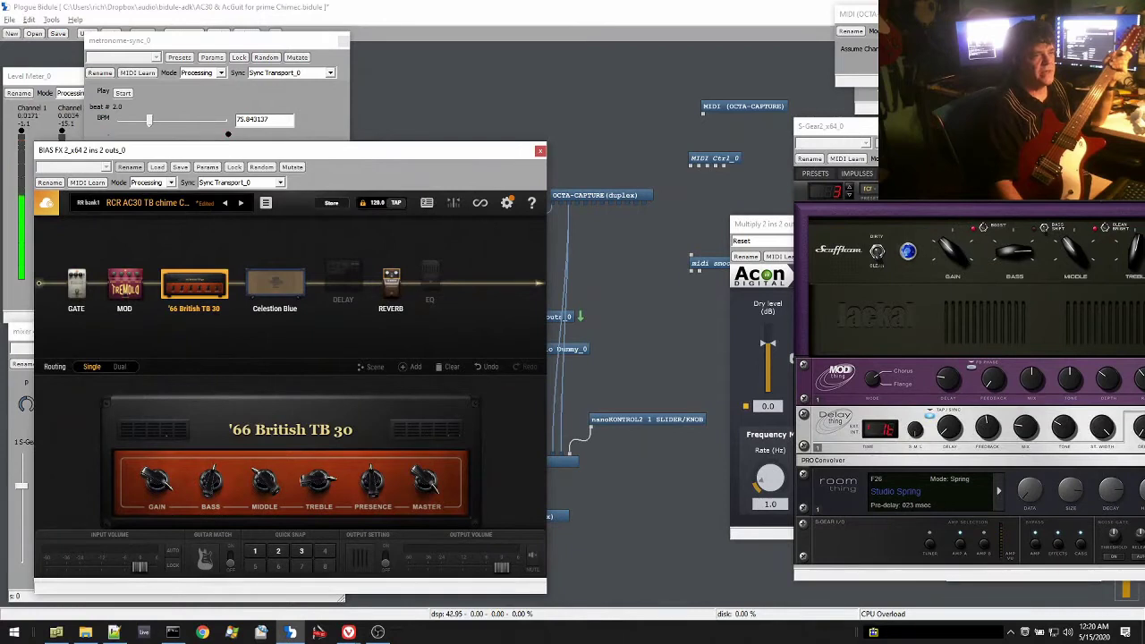
drag(1033, 133, 810, 133)
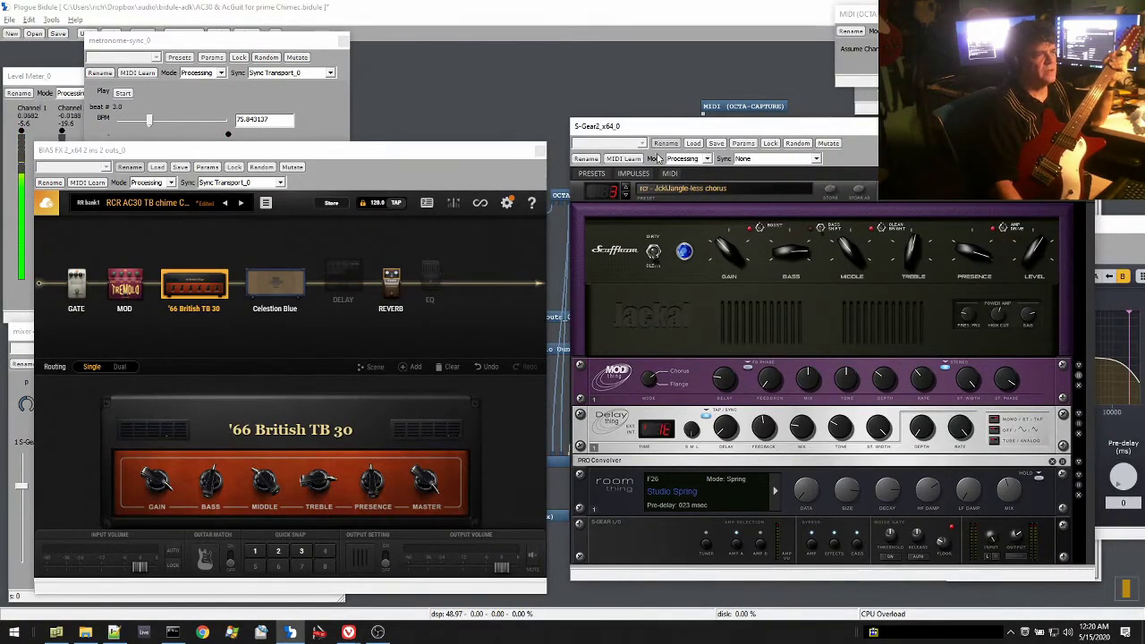
click(709, 188)
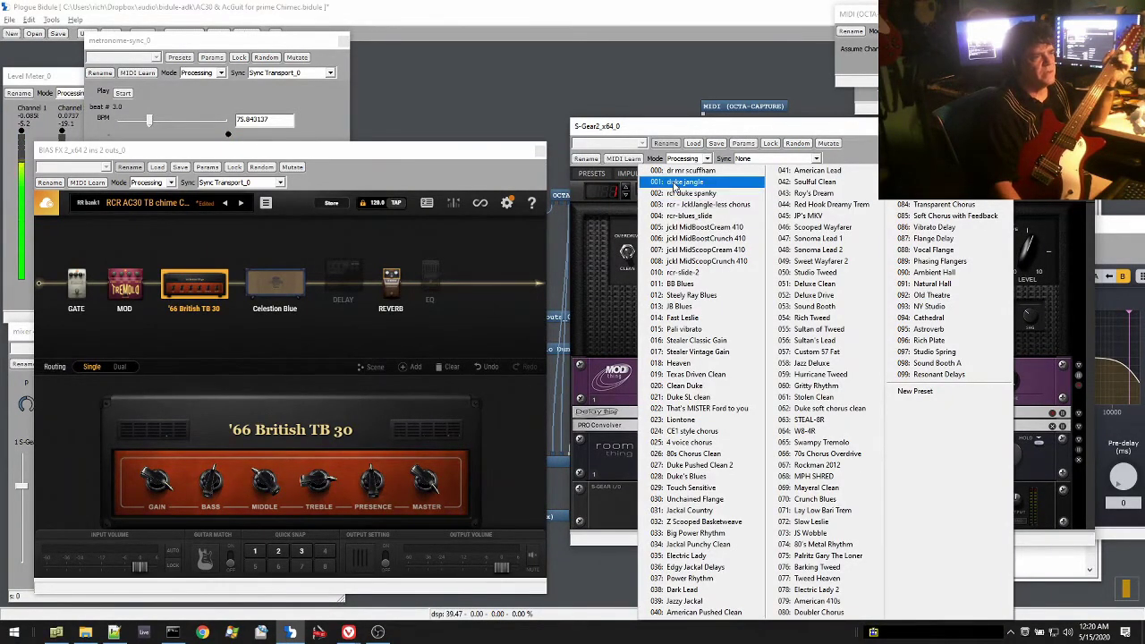
click(676, 183)
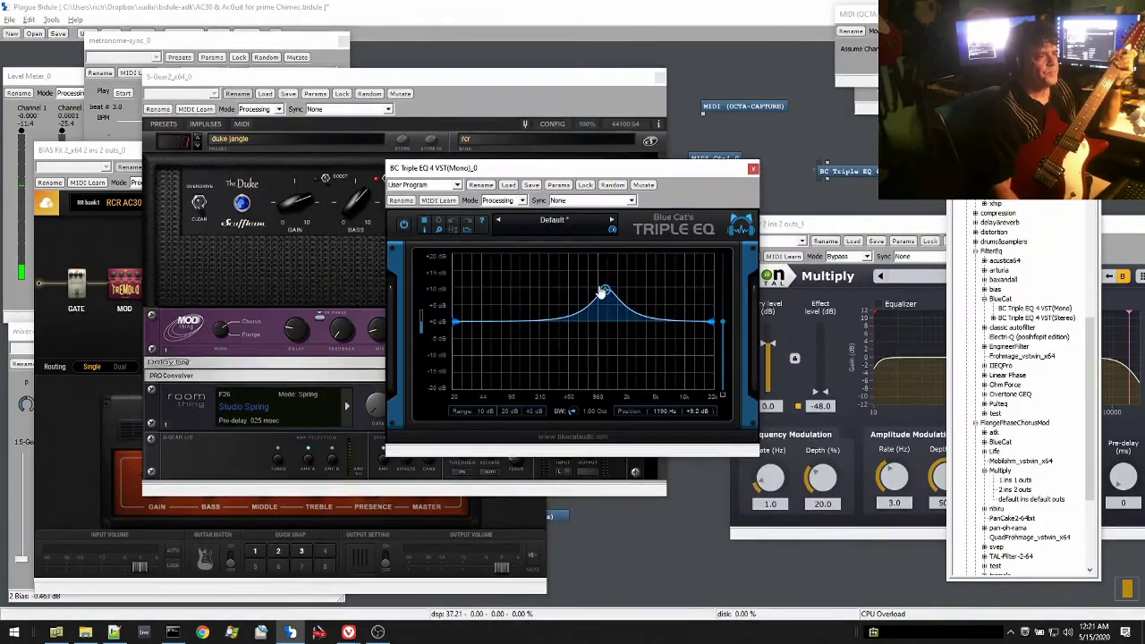
Try a peak boost of about +5.4 dB near 2.7 kHz with the Triple EQ's middle band.
drag(593, 294, 641, 309)
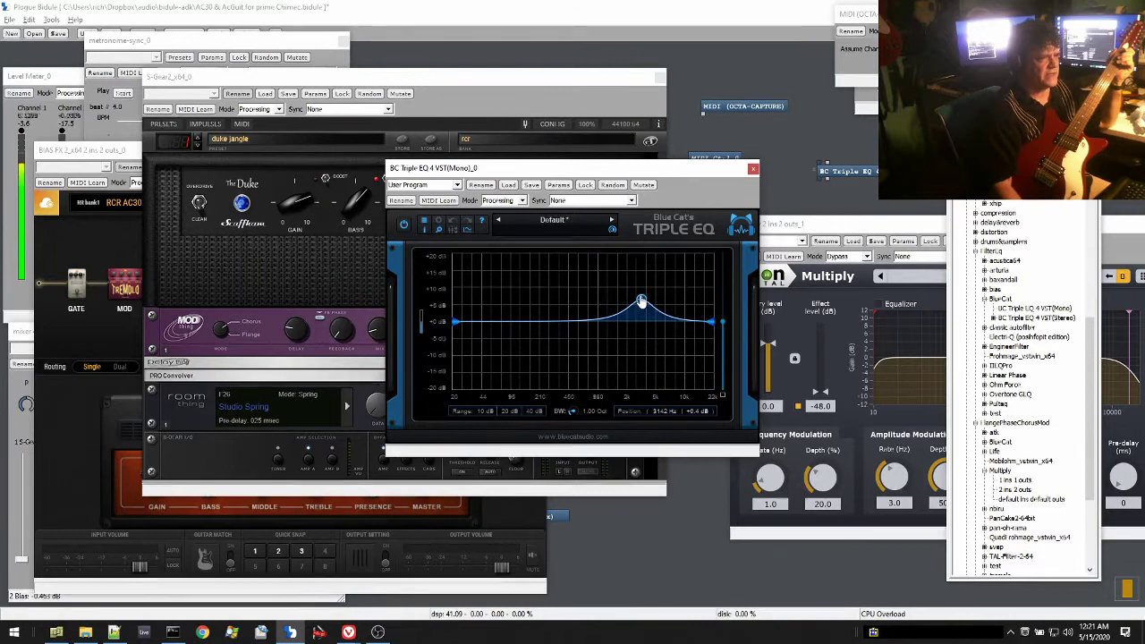
drag(640, 302, 636, 299)
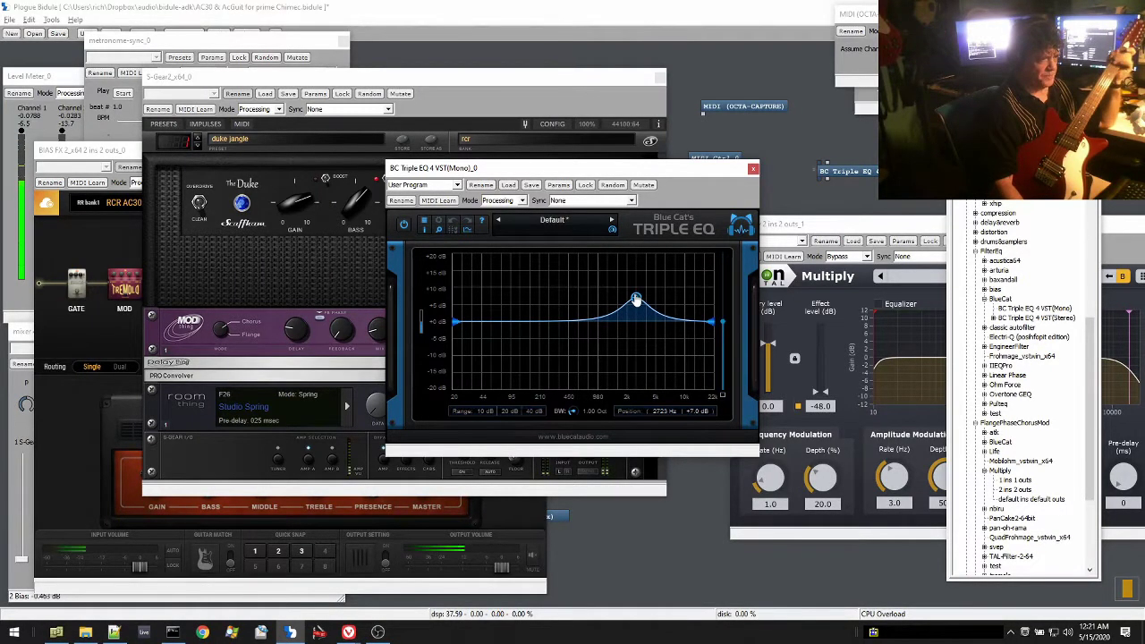
drag(636, 299, 636, 301)
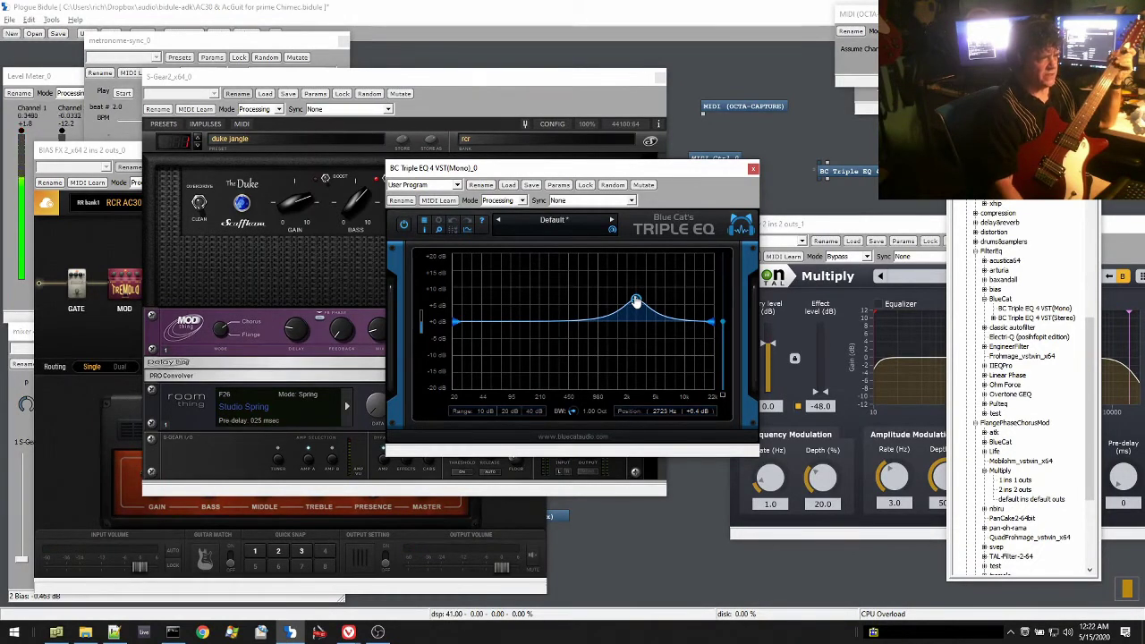
drag(636, 300, 636, 305)
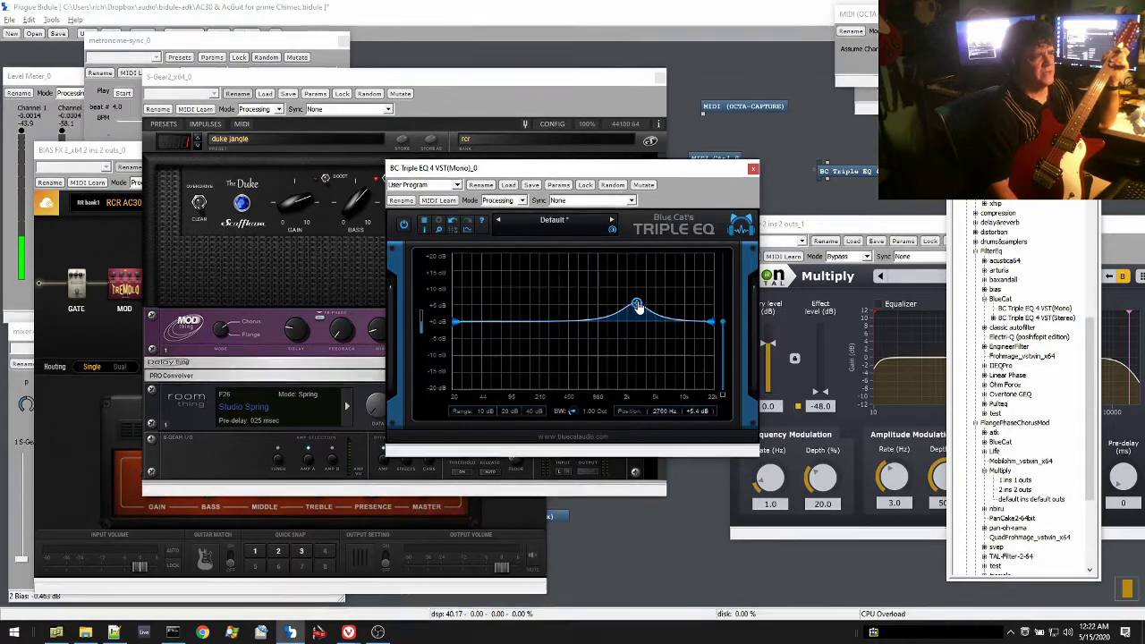
Tilt the Triple EQ curve toward the treble by raising the high shelf, cutting the low shelf and flattening the middle peak.
drag(634, 306, 677, 310)
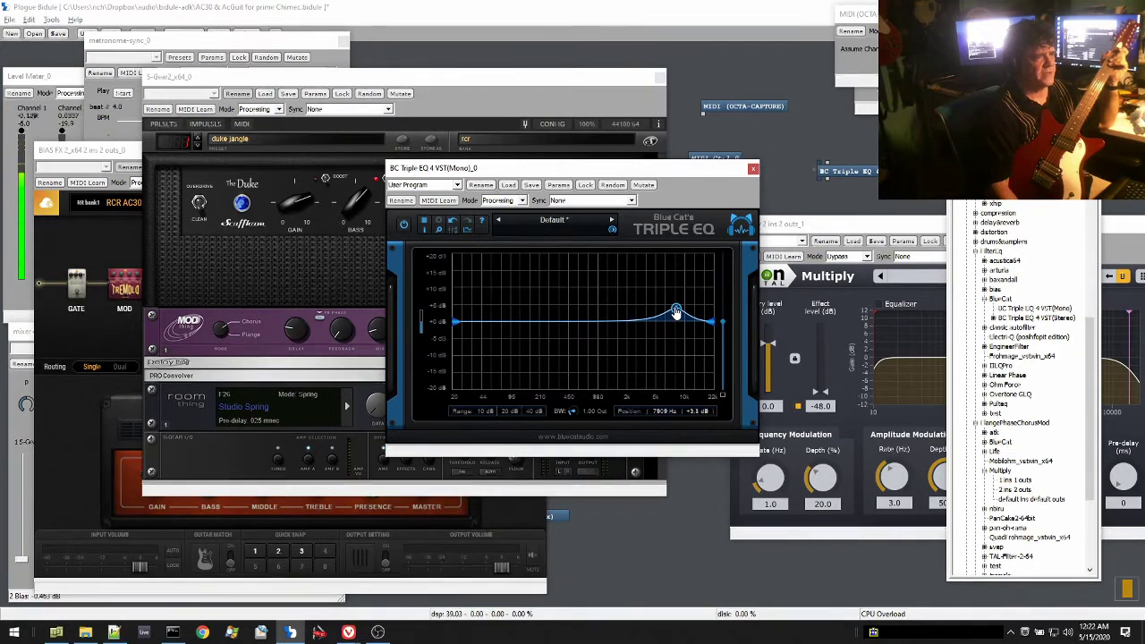
drag(676, 311, 711, 304)
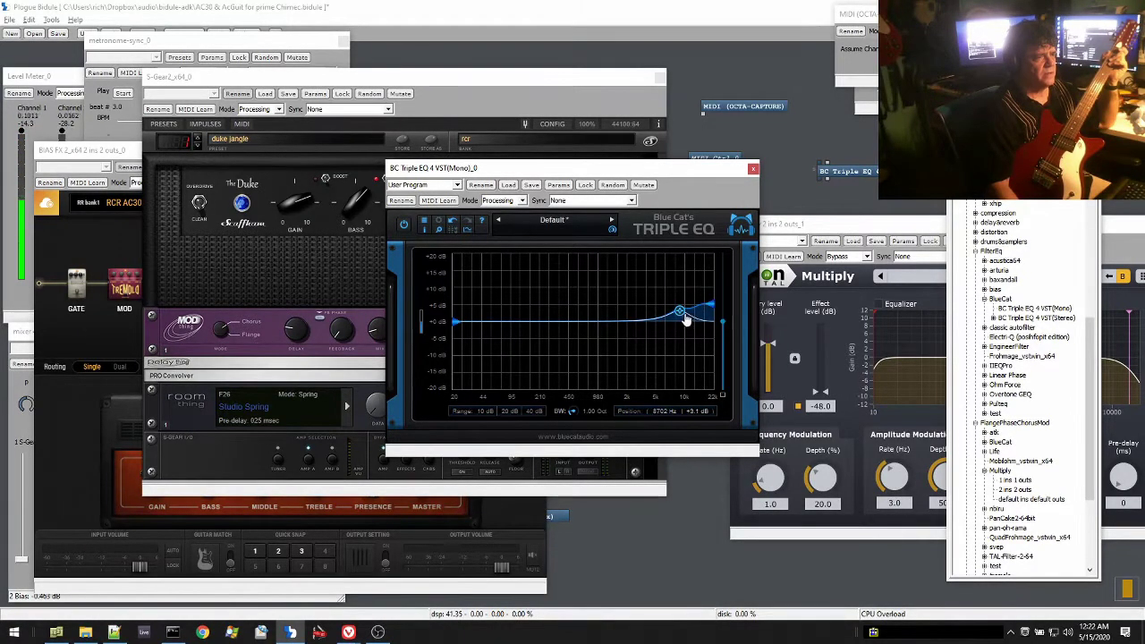
drag(680, 317, 637, 322)
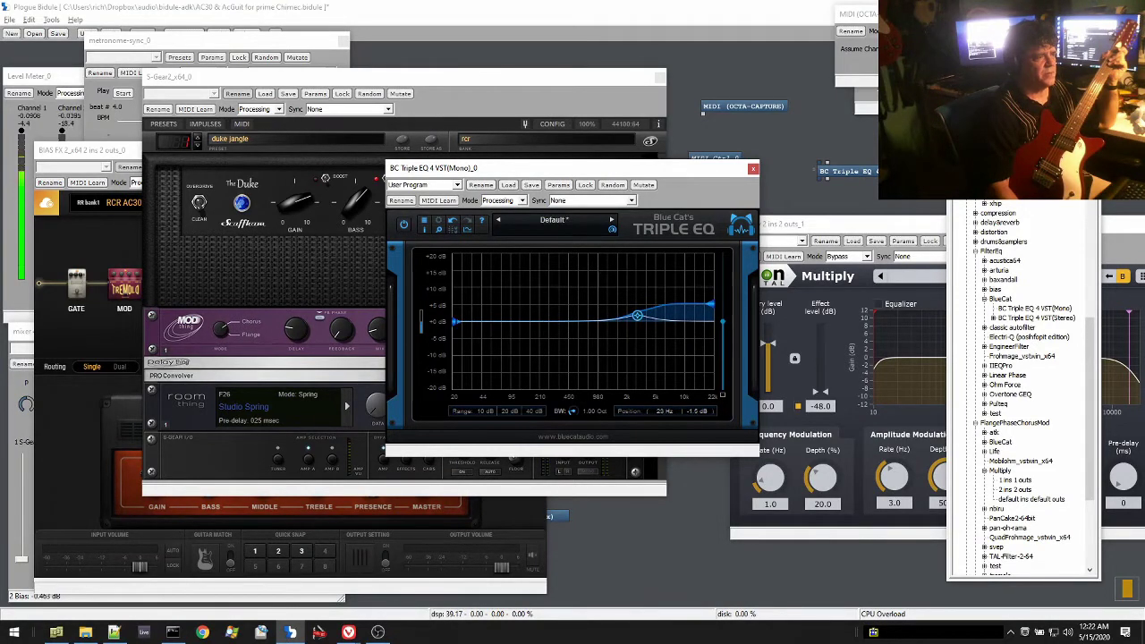
drag(457, 321, 459, 340)
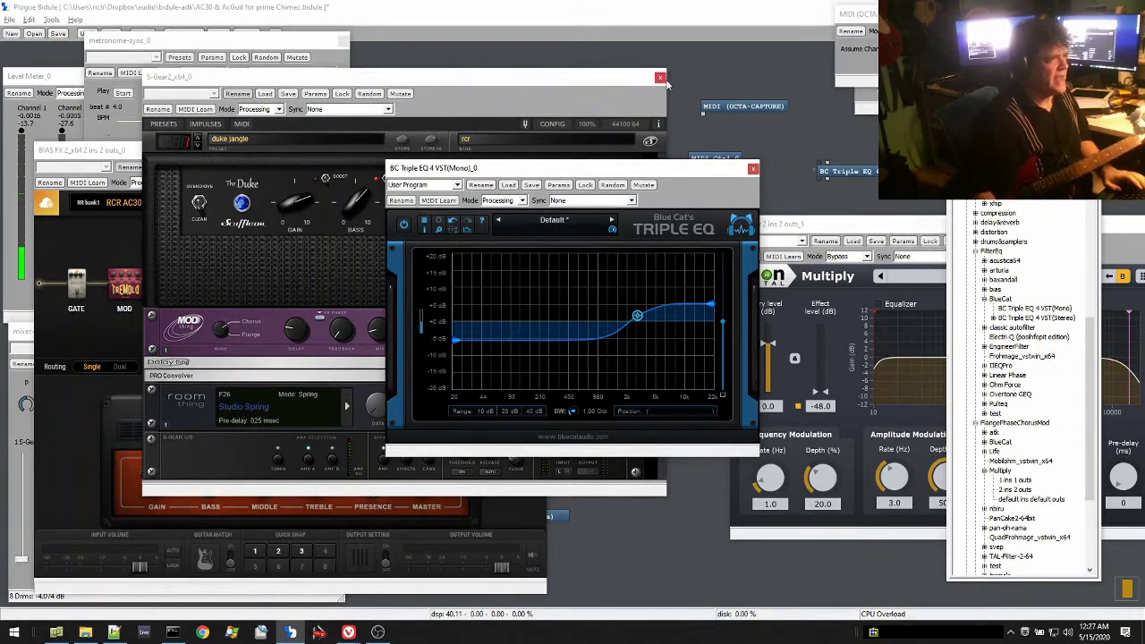
Close the Triple EQ, S-Gear and BIAS FX 2 windows to uncover the signal-chain layout.
click(752, 170)
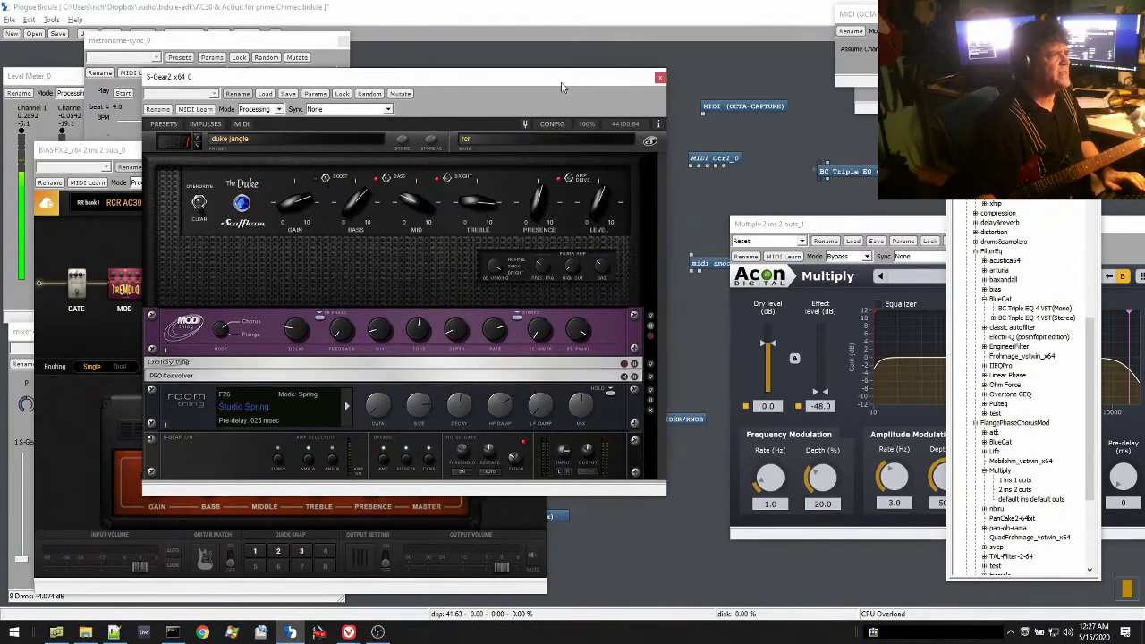
drag(580, 86, 1060, 174)
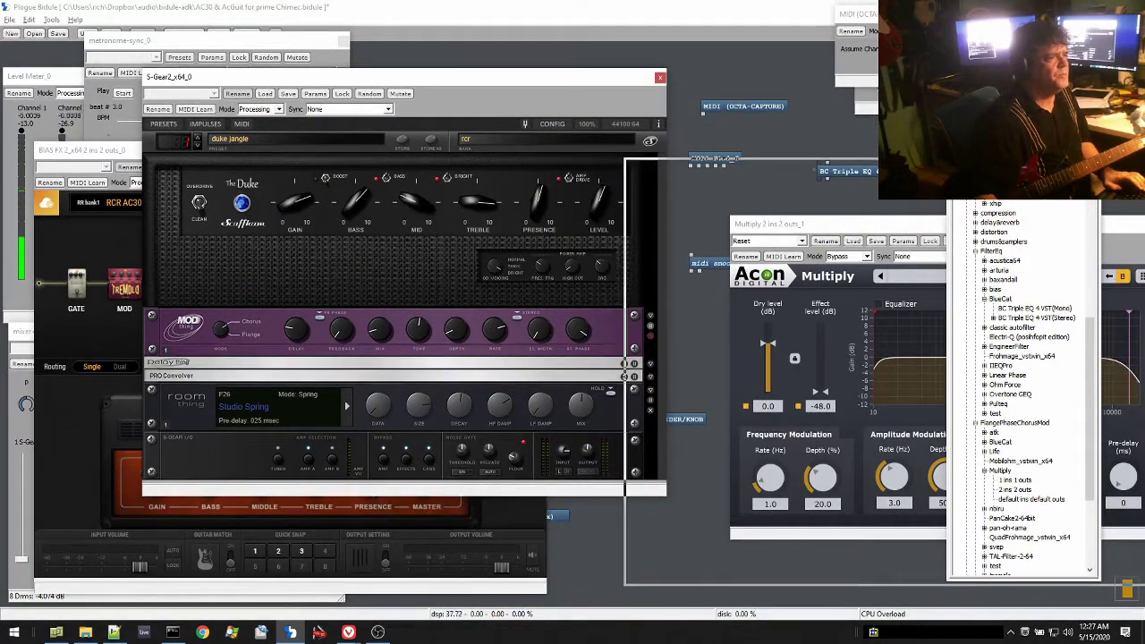
click(533, 204)
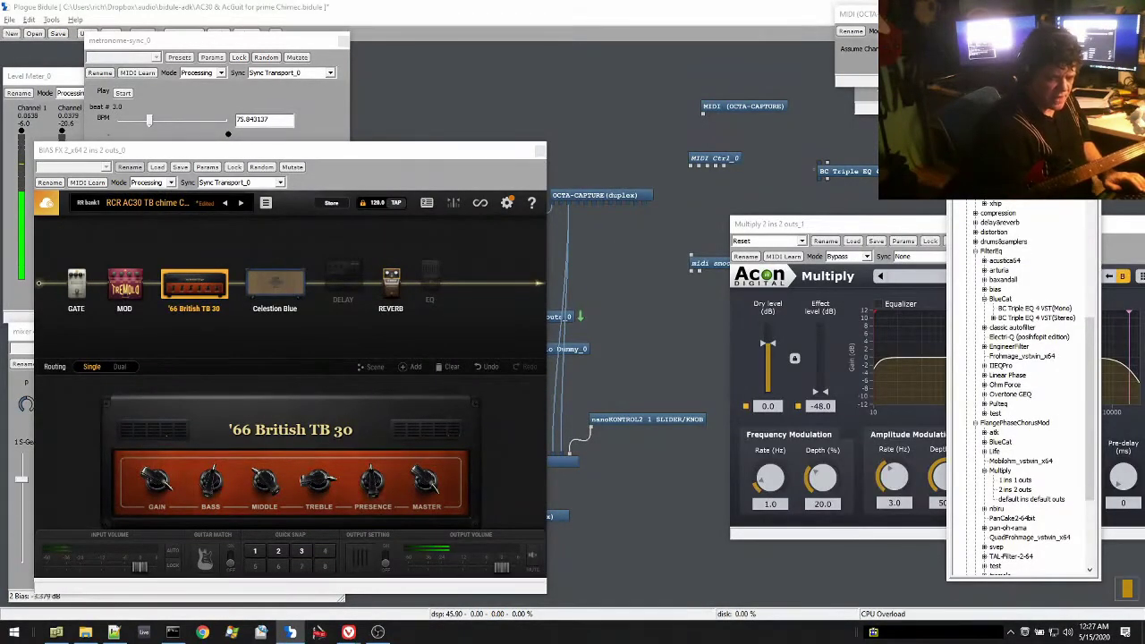
click(537, 150)
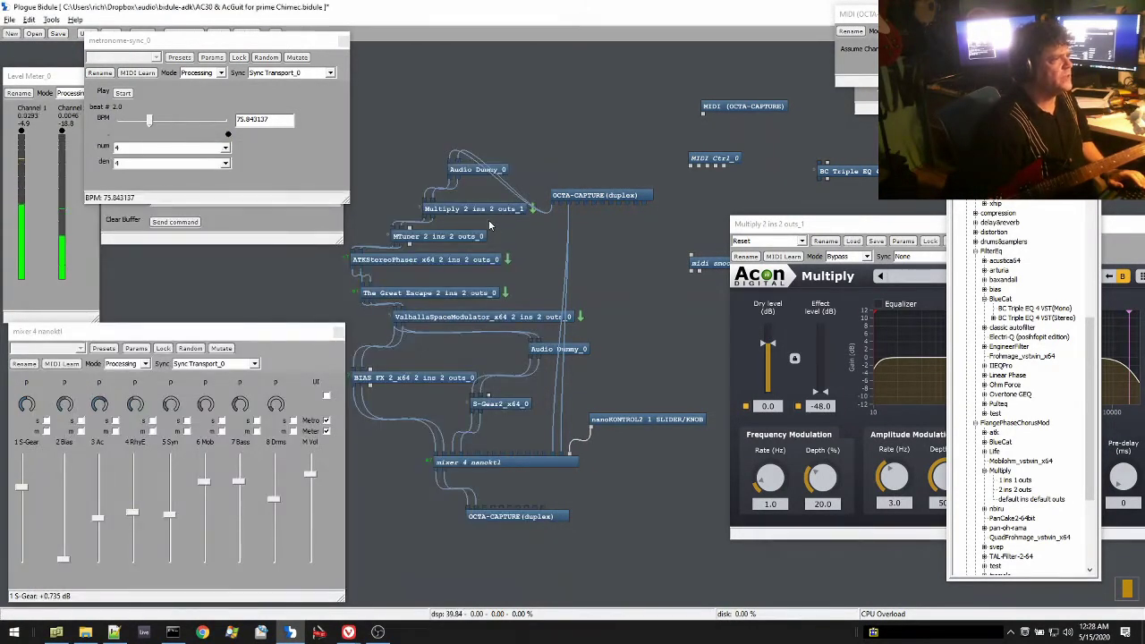
click(456, 238)
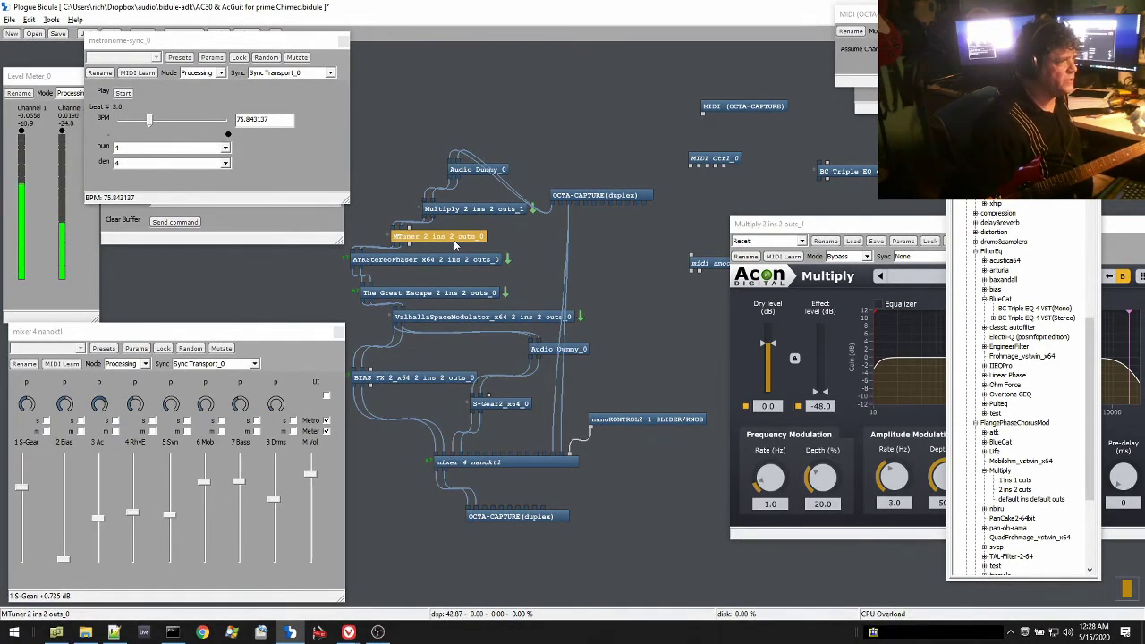
click(449, 258)
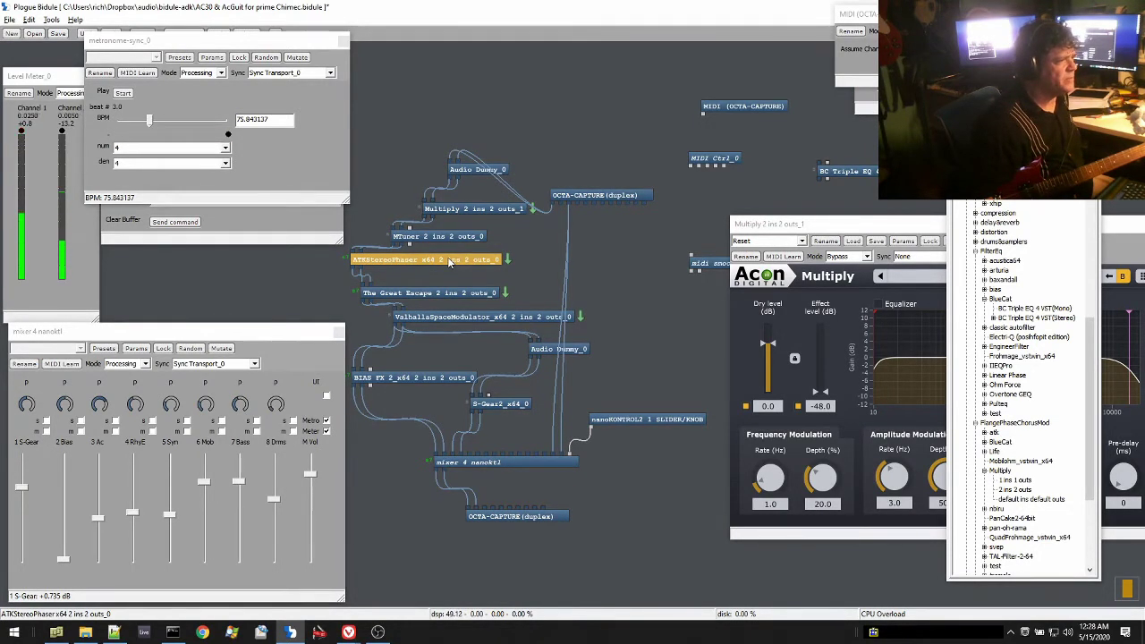
click(483, 209)
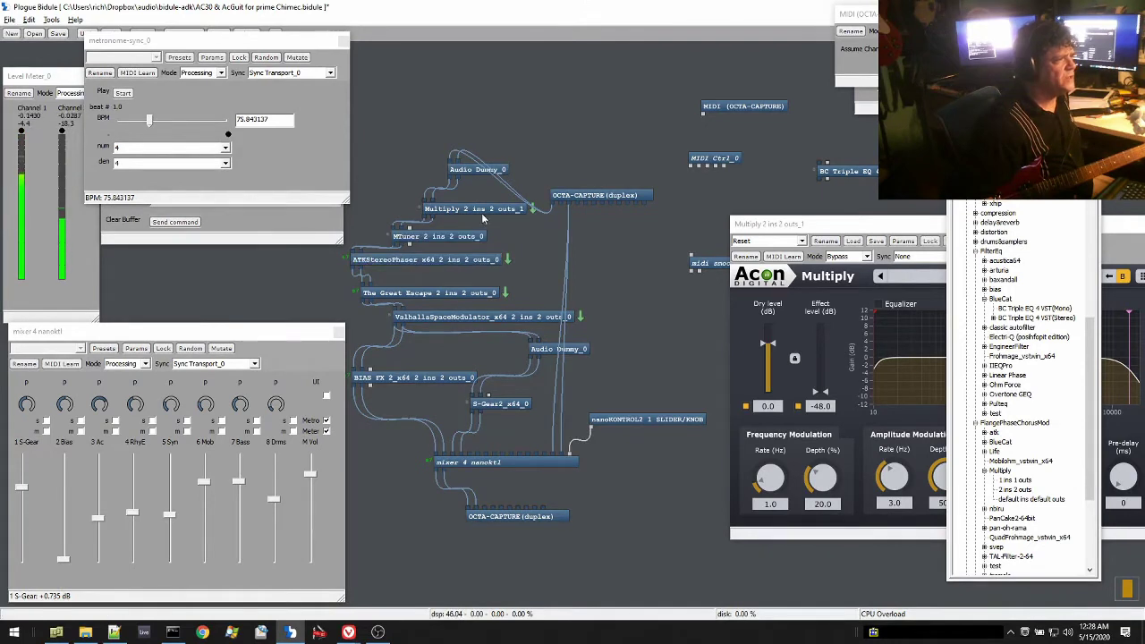
click(608, 419)
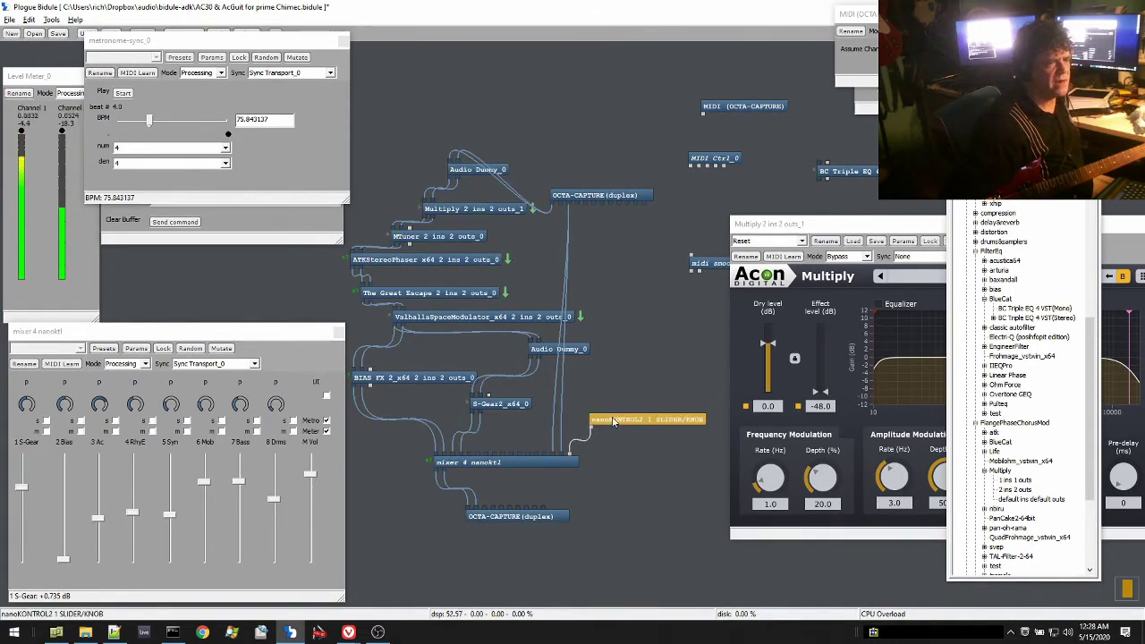
click(506, 404)
Audition the BIAS FX 2 TREMOLO pedal by bypassing and re-enabling it, and close the plugin window.
double_click(416, 377)
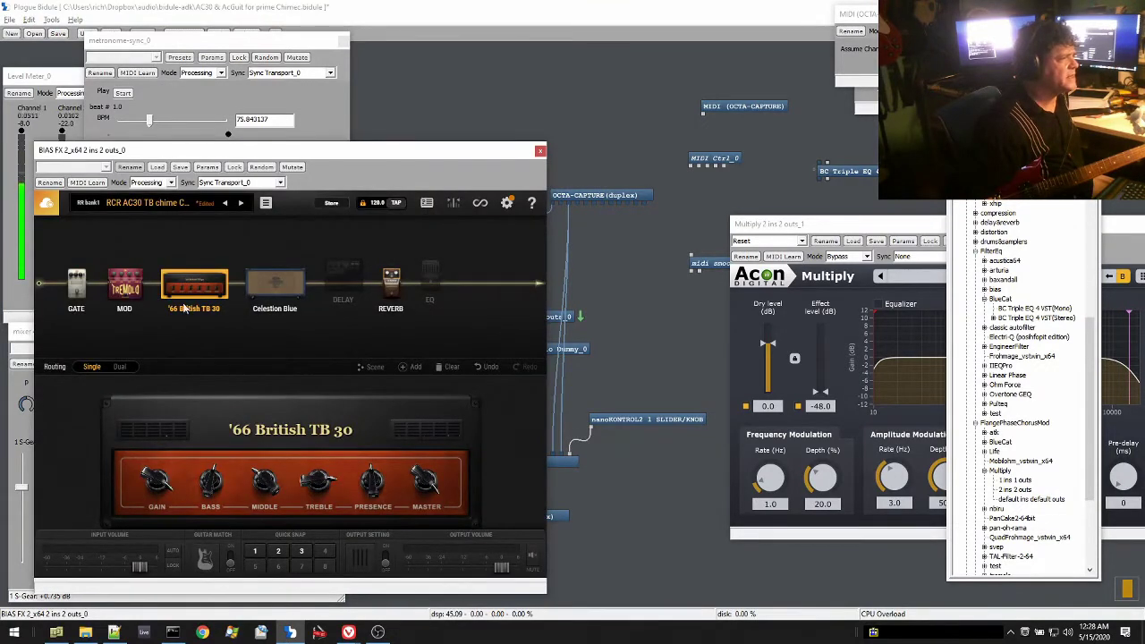
click(124, 299)
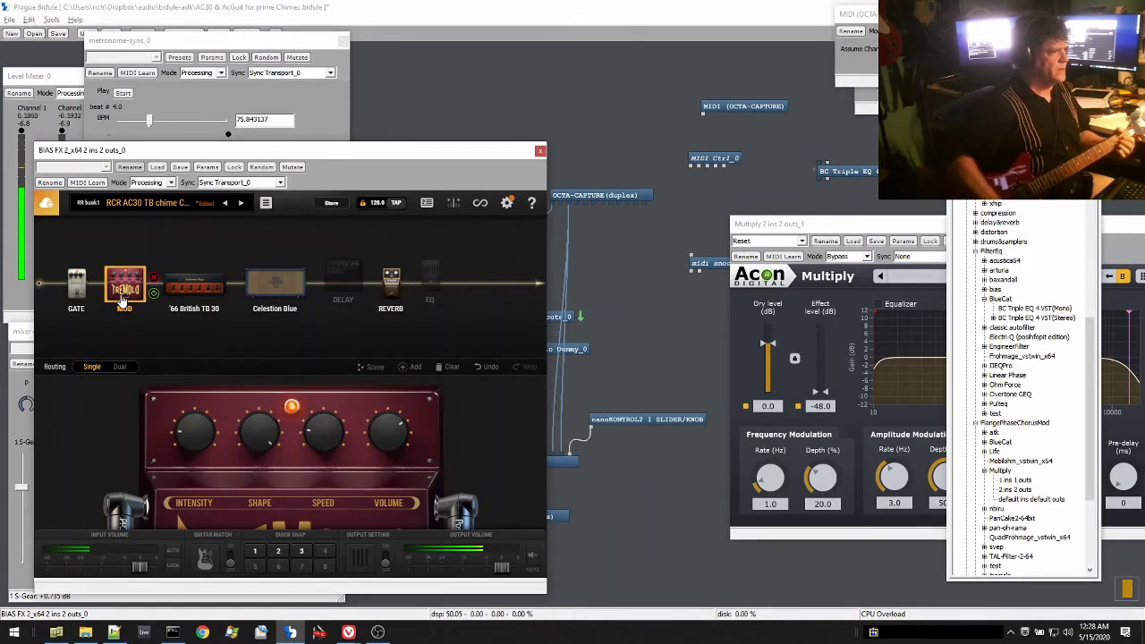
click(291, 408)
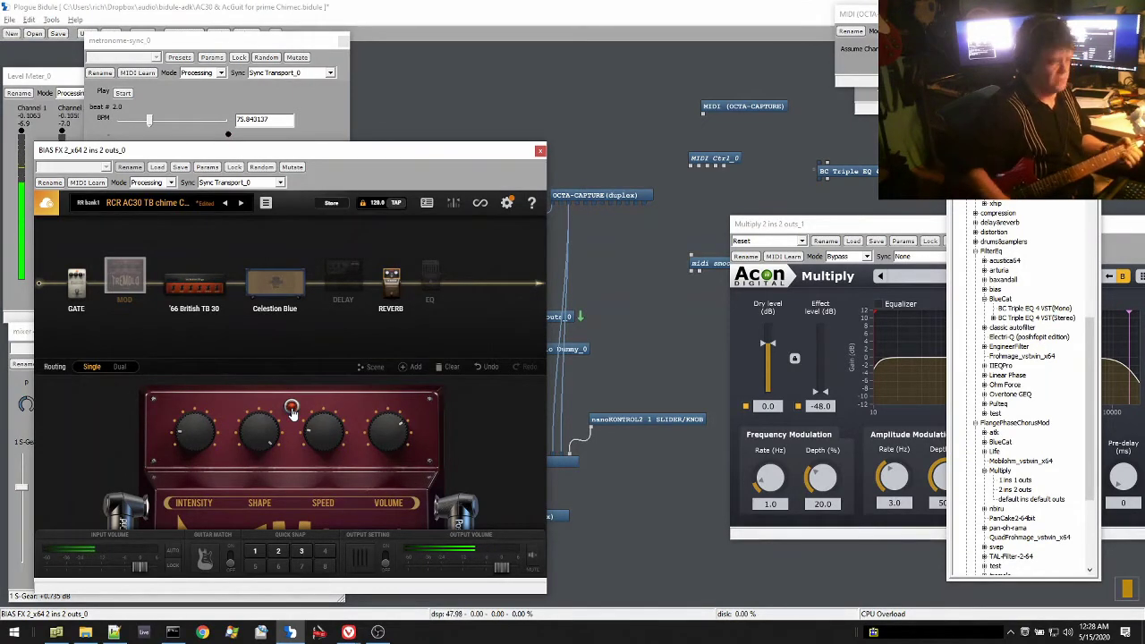
click(292, 408)
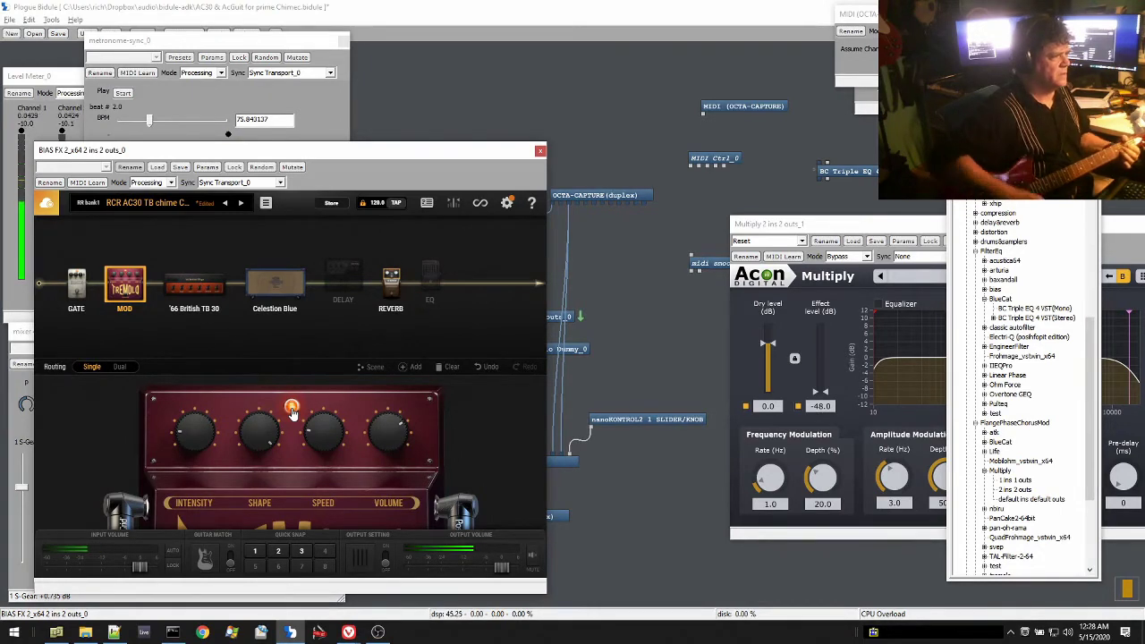
click(539, 150)
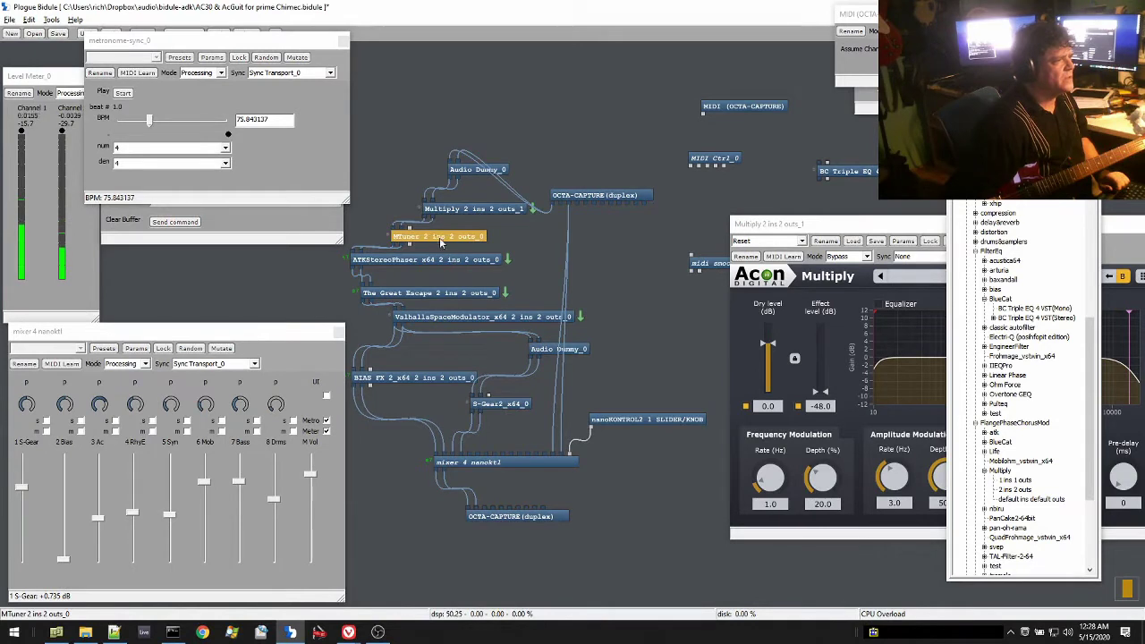
Open The Great Escape tremolo and switch its mode to Processing.
double_click(433, 294)
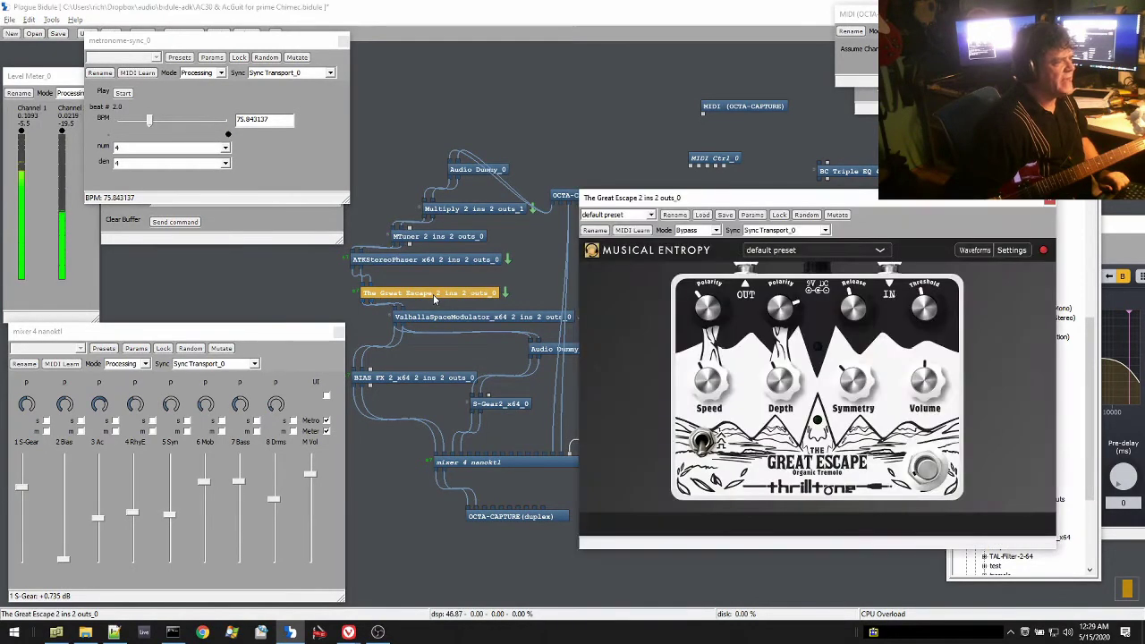
click(800, 255)
click(796, 251)
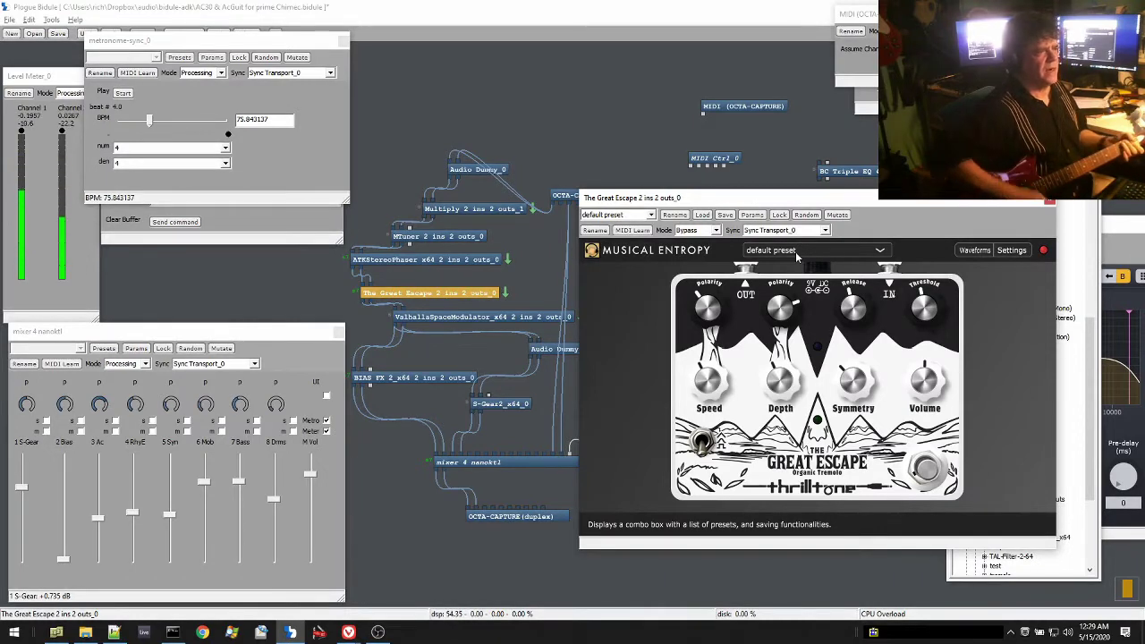
click(718, 231)
click(716, 251)
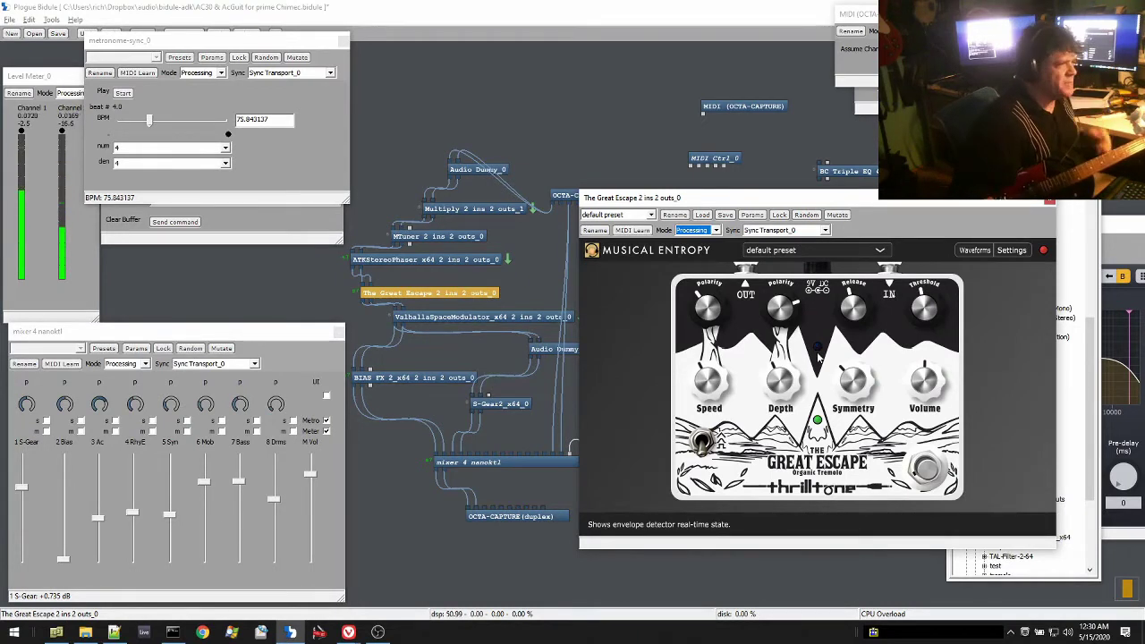
Adjust the Polarity knob above Depth on The Great Escape tremolo.
drag(786, 311, 785, 304)
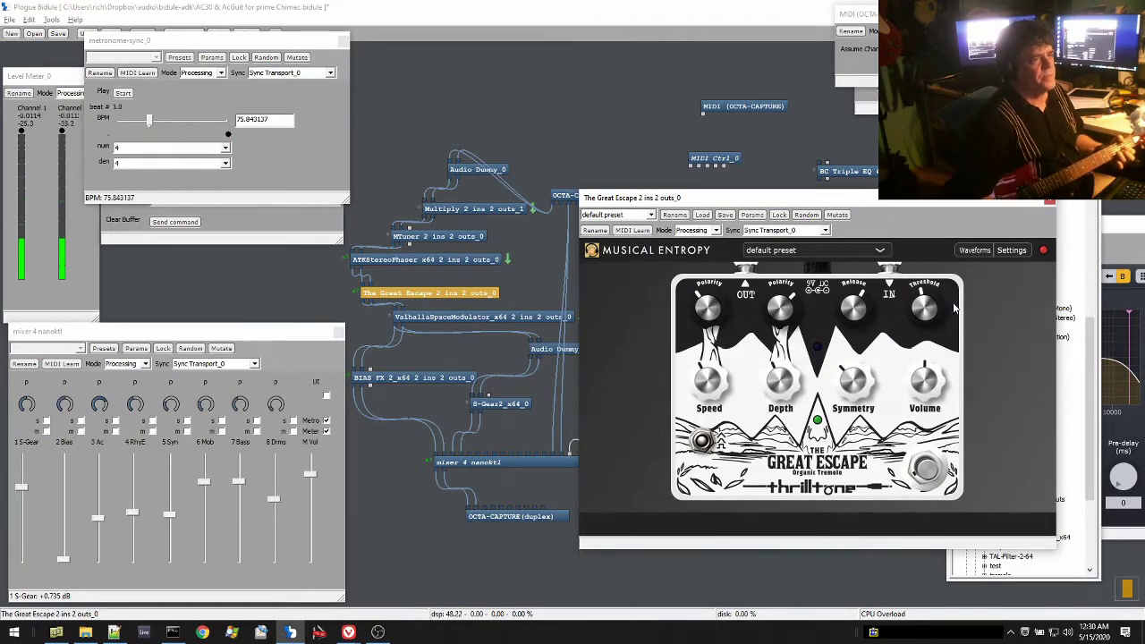
mouse_move(927, 306)
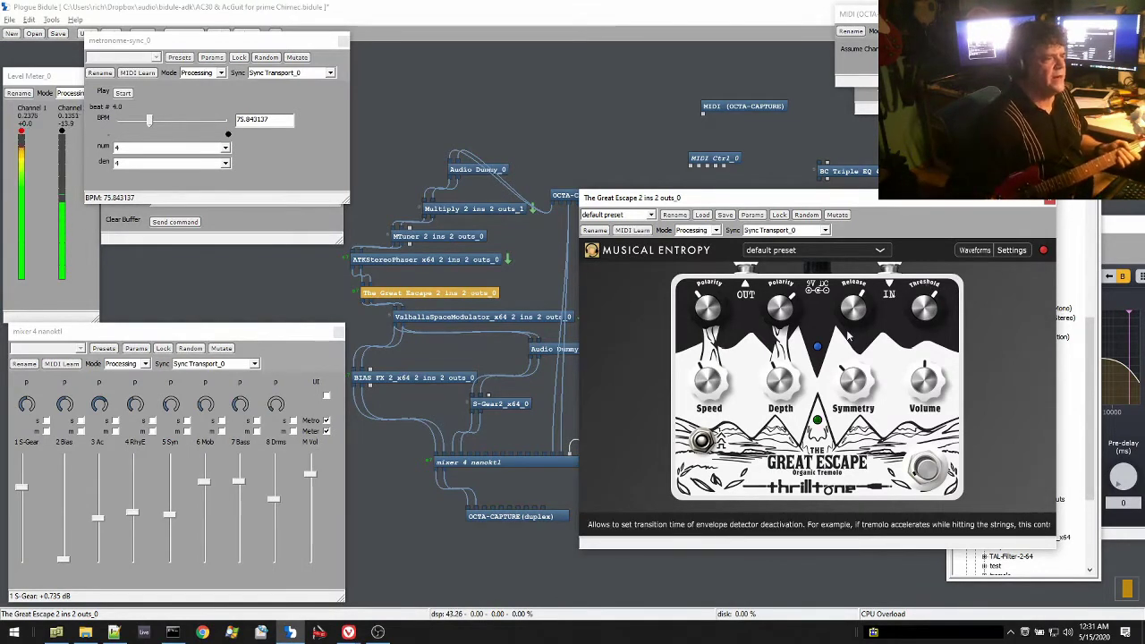
drag(780, 308, 787, 365)
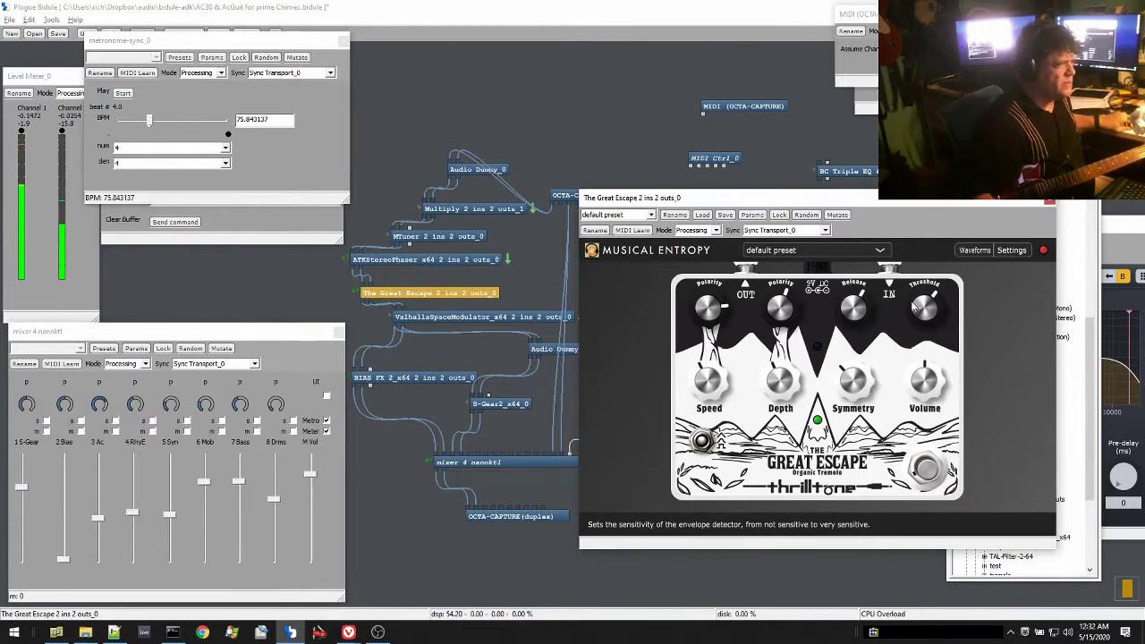
Close The Great Escape window and open the ATKStereoPhaser module in the signal chain.
click(1050, 200)
click(587, 239)
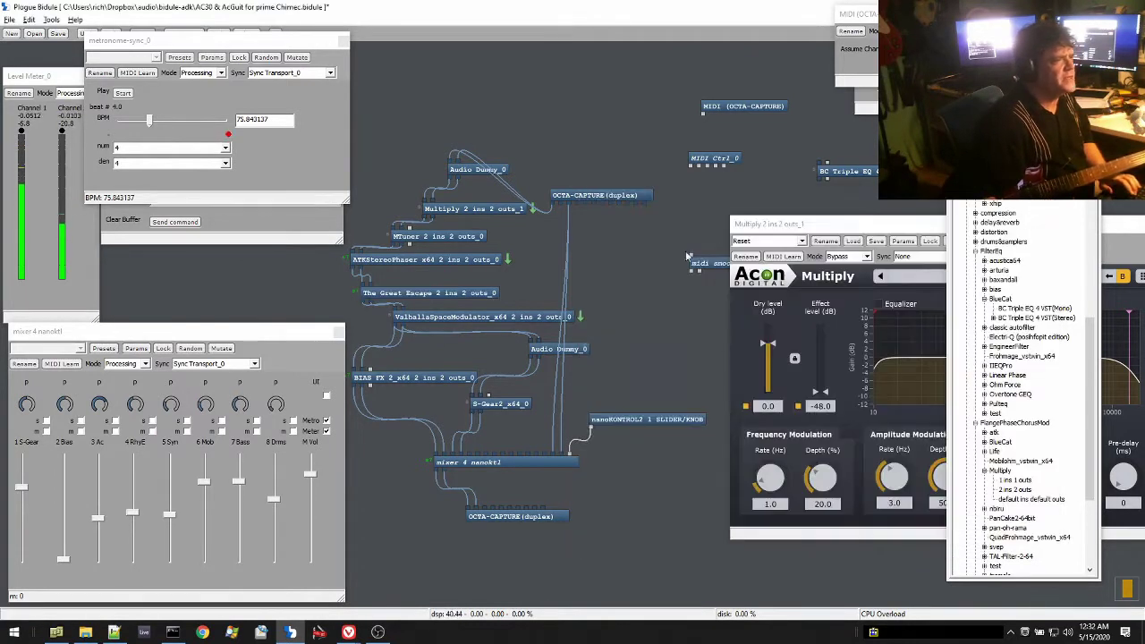
click(431, 263)
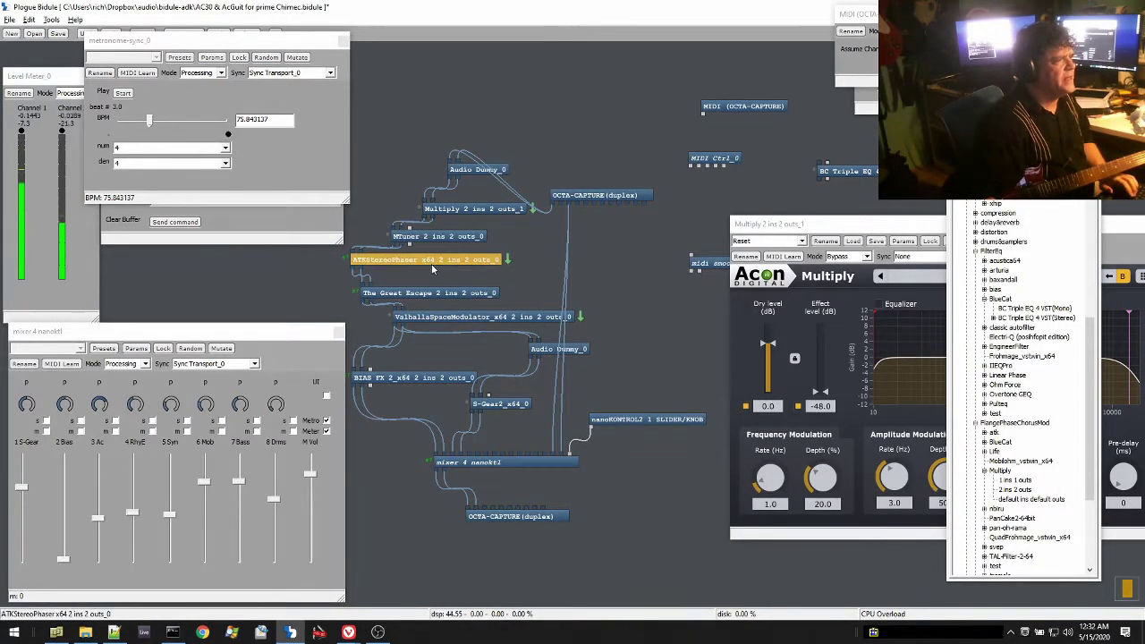
double_click(432, 262)
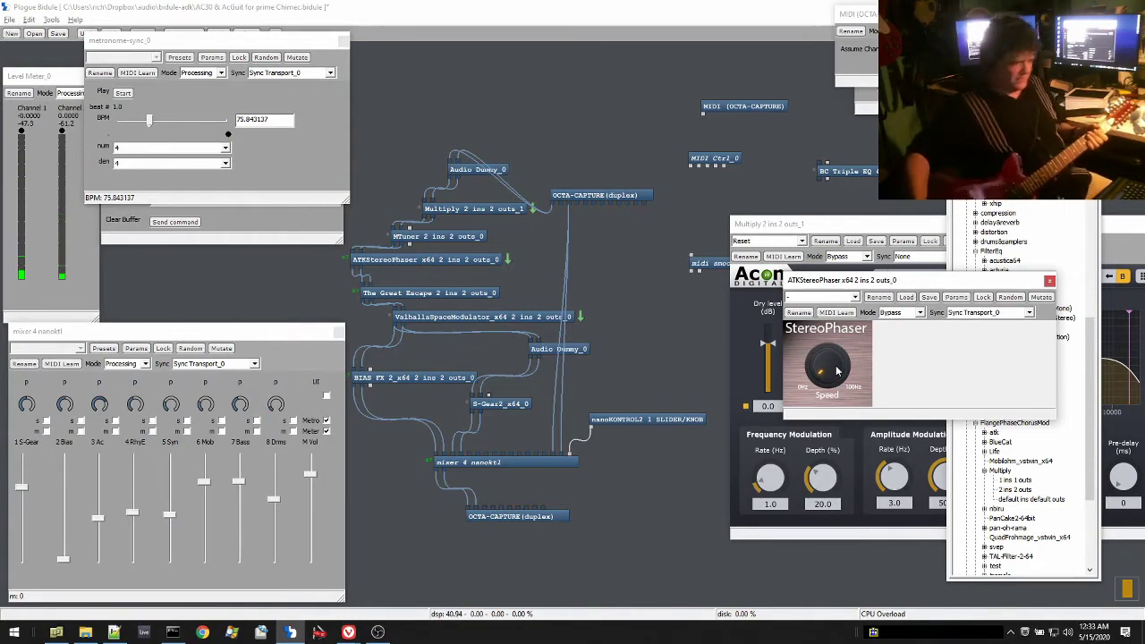
Bypass The Great Escape and set ATKStereoPhaser's mode to Processing, moving the phaser window above the lower signal chain.
right_click(465, 293)
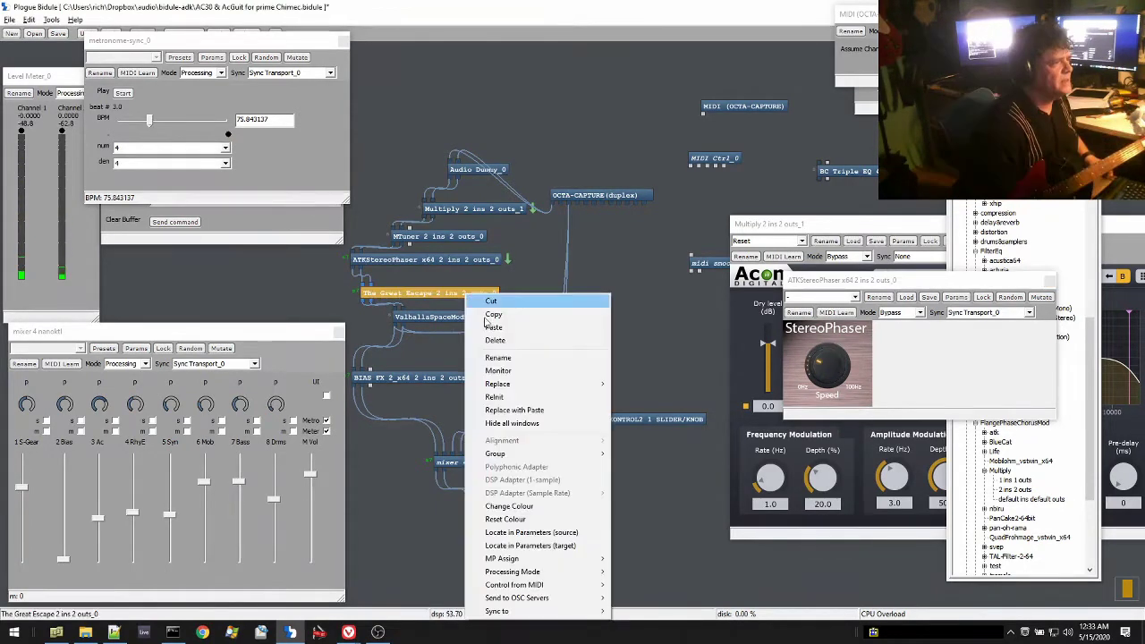
click(537, 586)
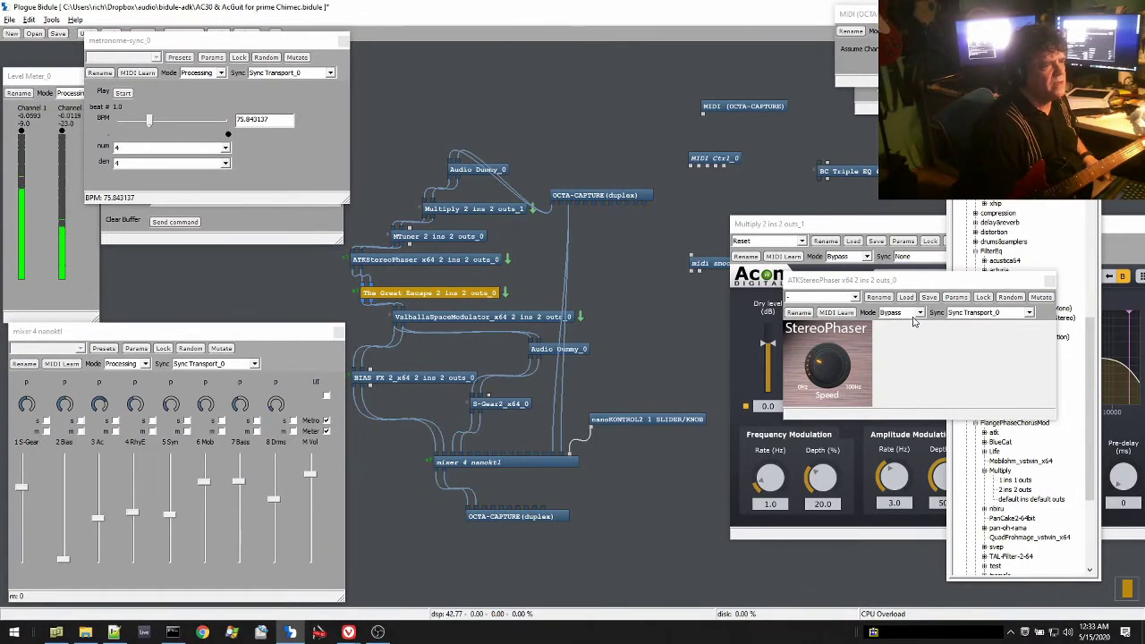
click(920, 312)
click(913, 323)
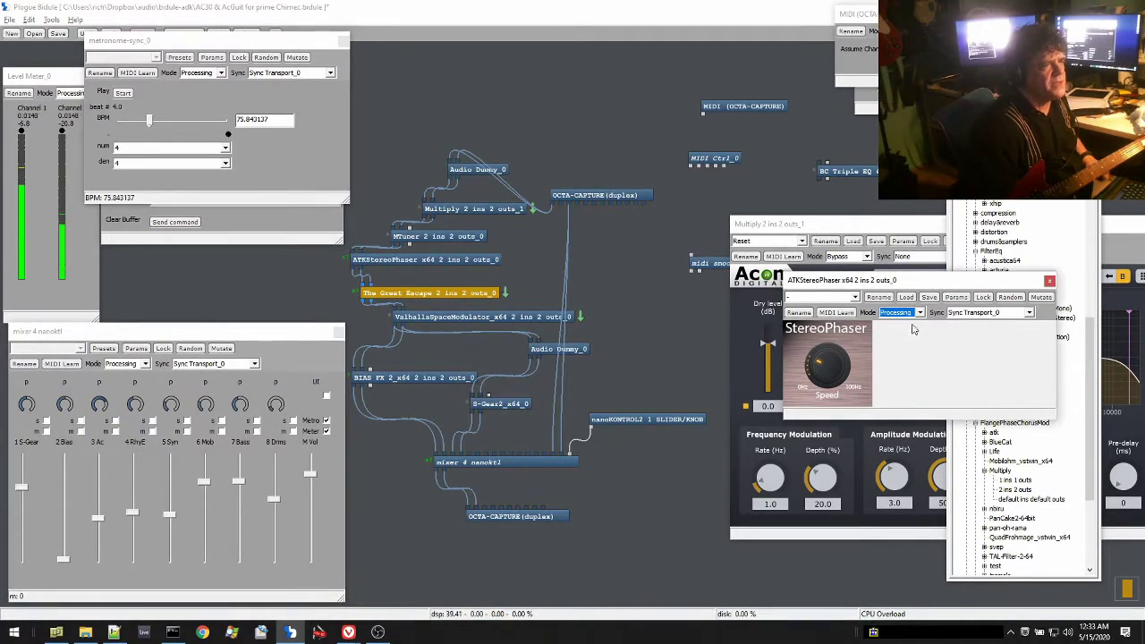
drag(932, 291, 510, 108)
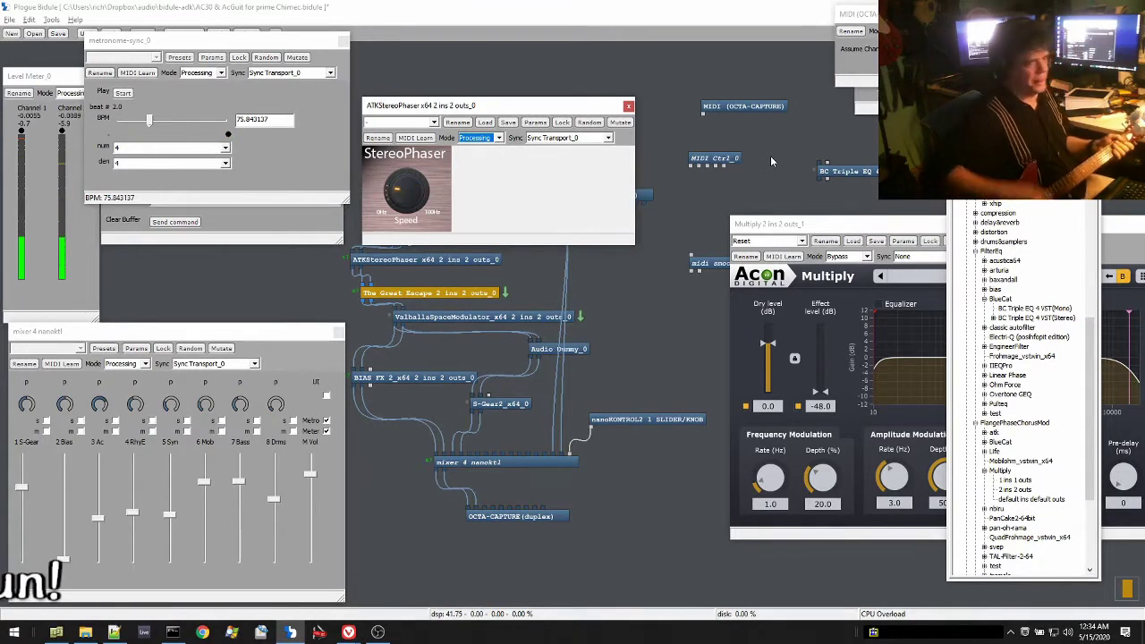
Open ValhallaSpaceModulator, set its processing mode to Processing, and move its window below its module in the chain.
double_click(484, 317)
click(567, 240)
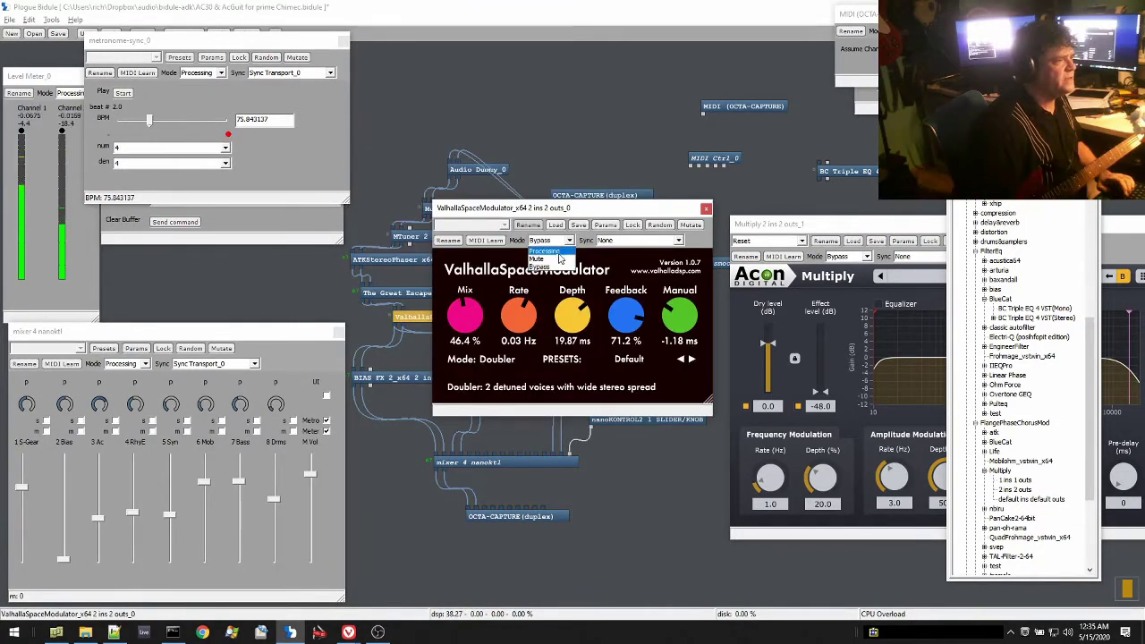
click(544, 250)
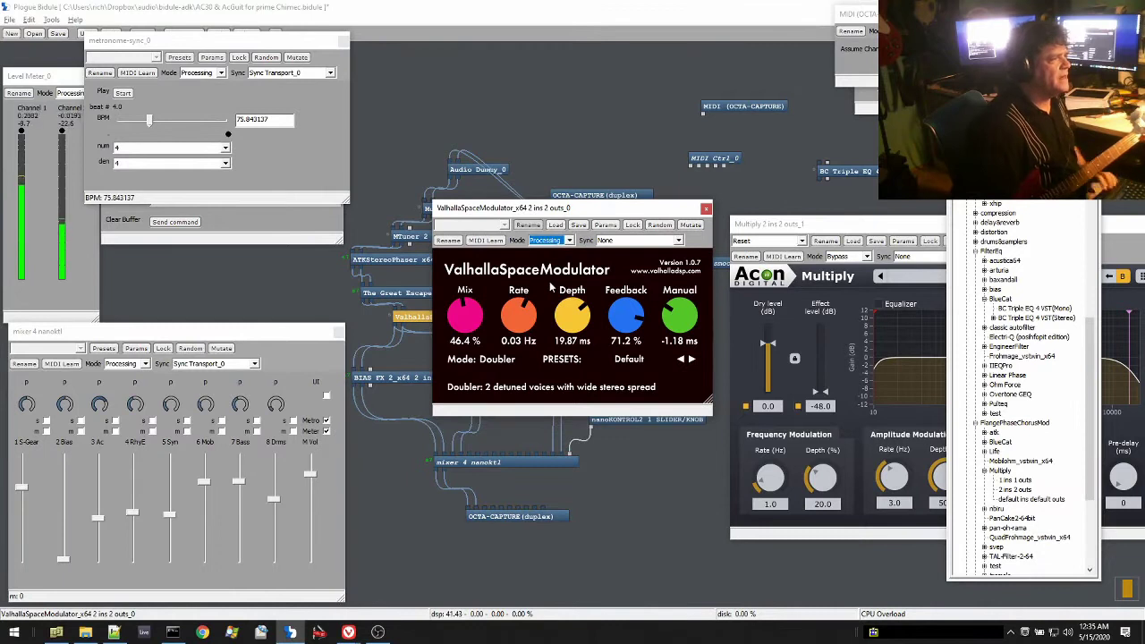
drag(577, 211, 553, 334)
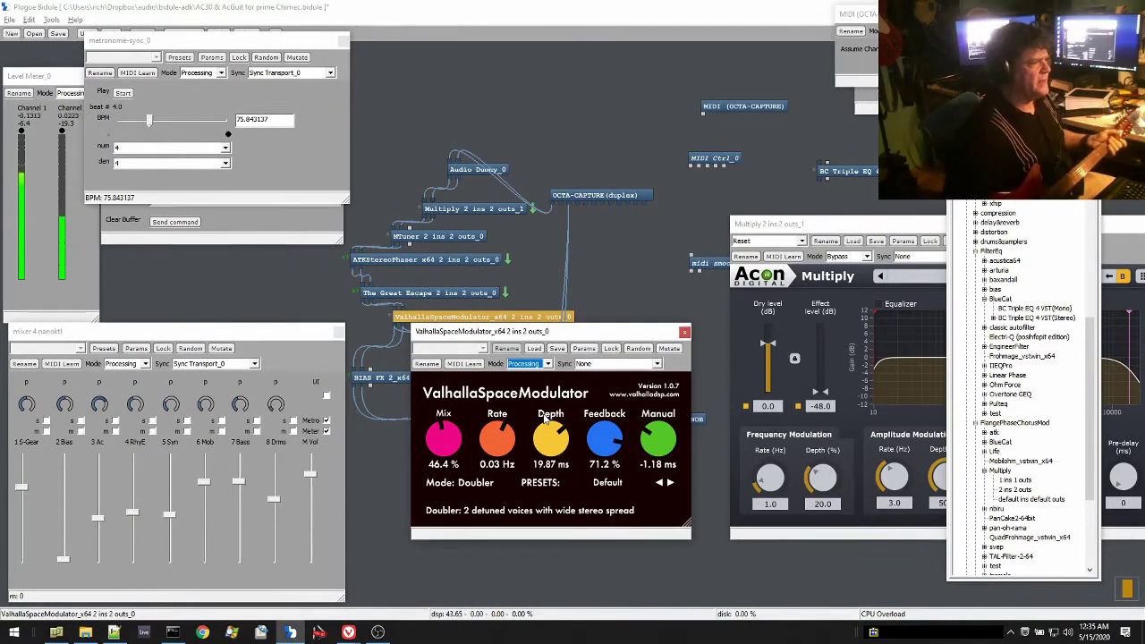
Set ValhallaSpaceModulator to Up mode with Mix 68.0 %, Rate -0.67 Hz, Depth 8.41 ms, Feedback 43.2 % and Manual 0.00 ms, and close it.
drag(607, 444, 607, 519)
drag(659, 440, 654, 426)
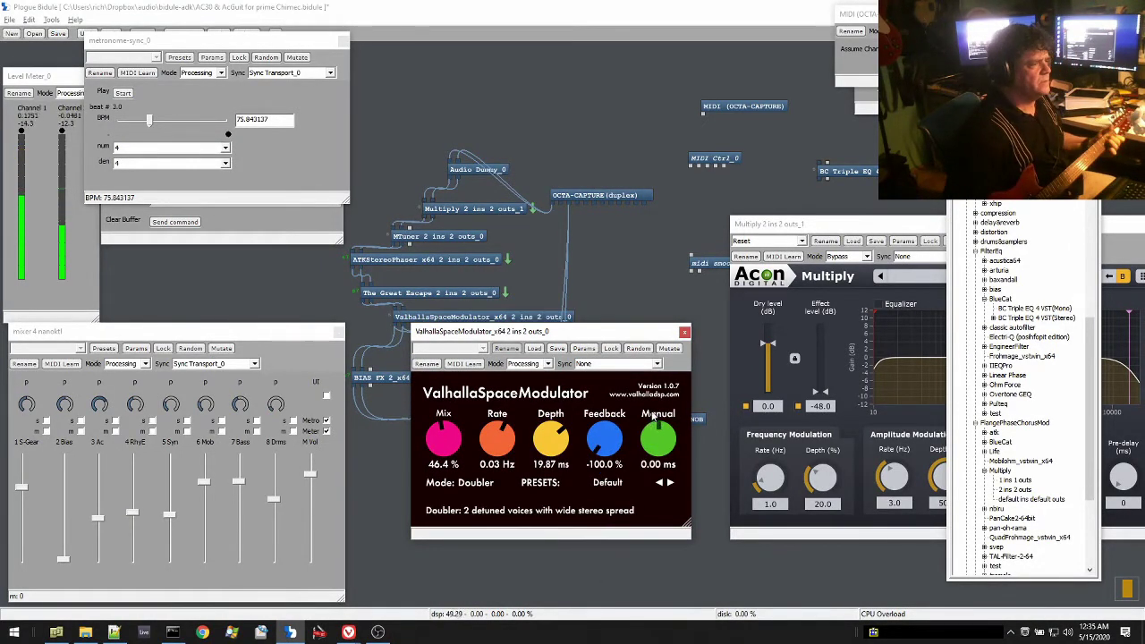
drag(555, 439, 460, 409)
drag(601, 445, 602, 431)
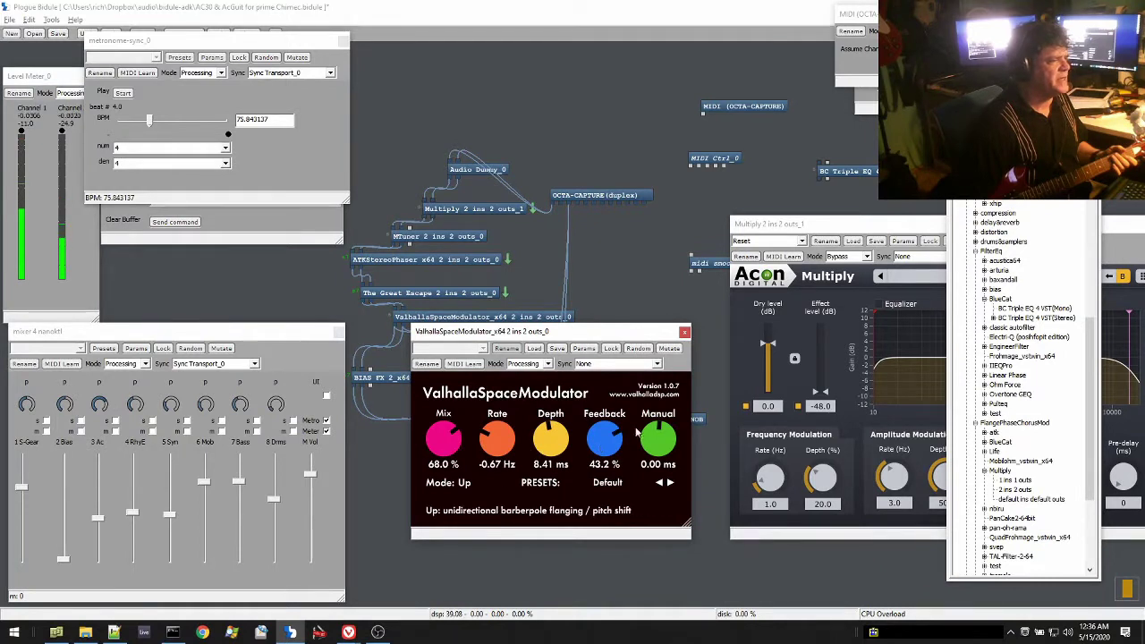
click(685, 332)
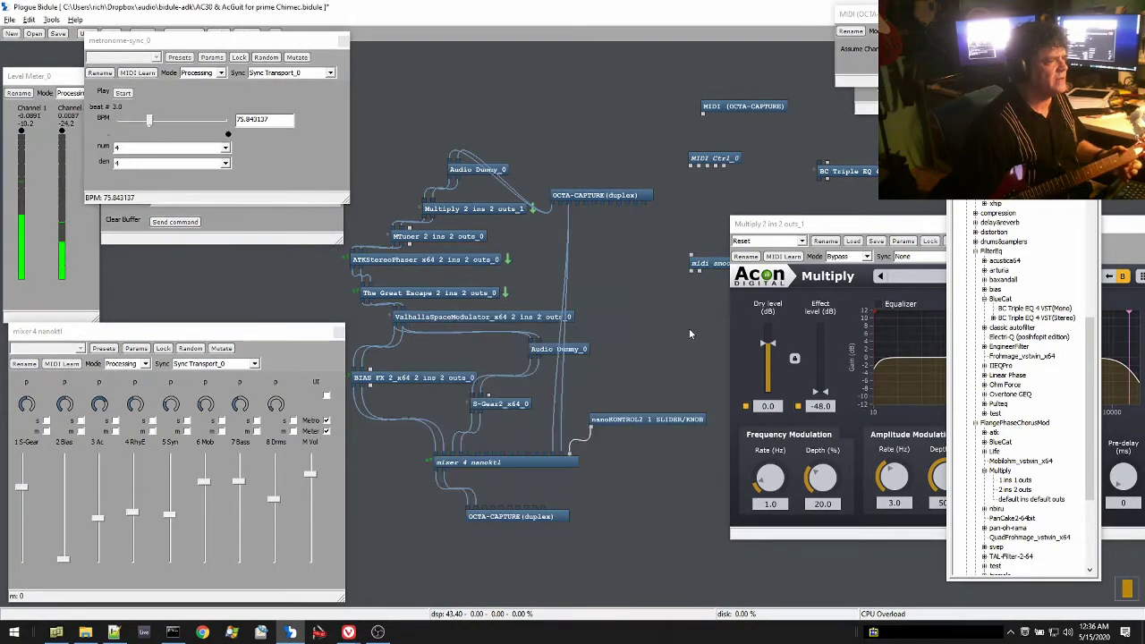
Reopen ValhallaSpaceModulator and set Rate to -0.01 Hz, Depth to 27.09 ms and Feedback to 52.0 %.
double_click(436, 317)
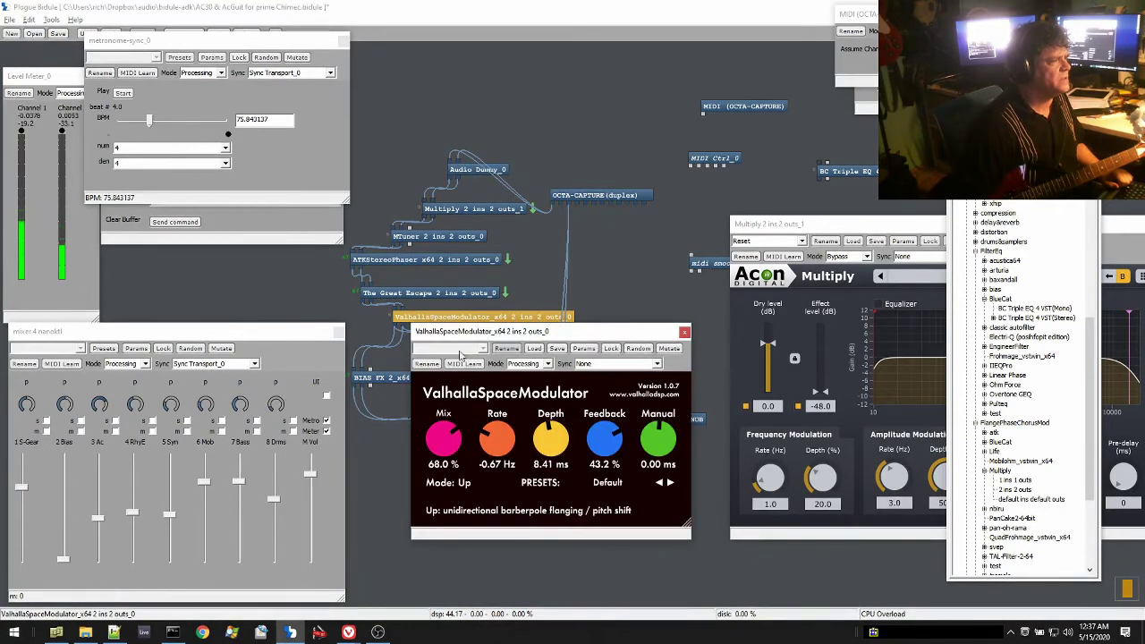
mouse_move(493, 448)
mouse_down()
mouse_move(507, 464)
mouse_move(493, 425)
mouse_up()
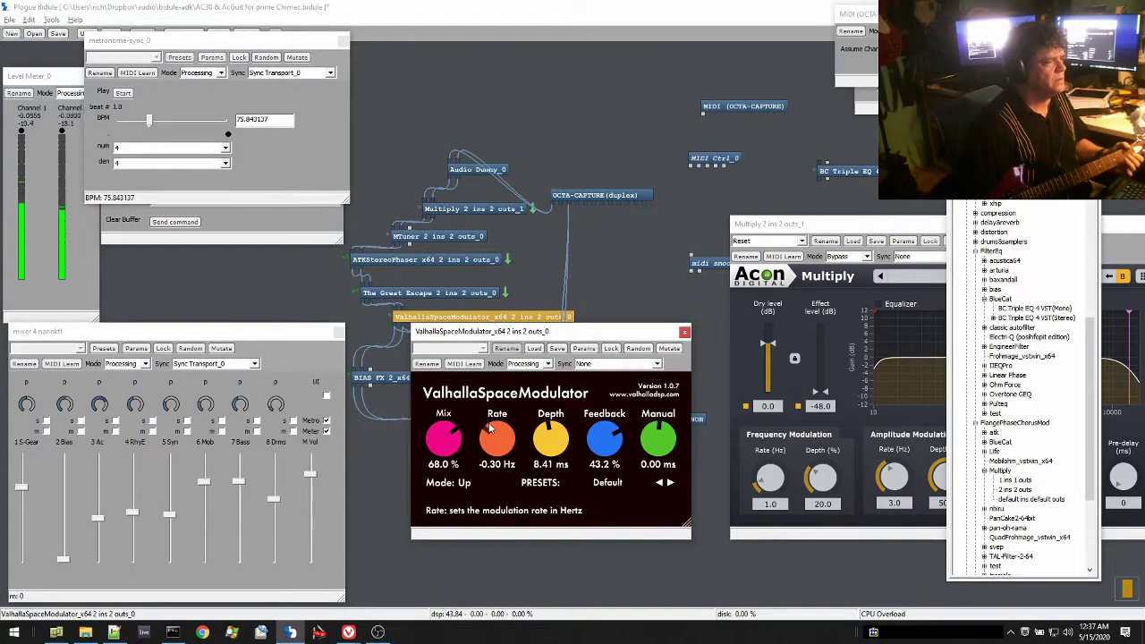
drag(559, 441, 653, 452)
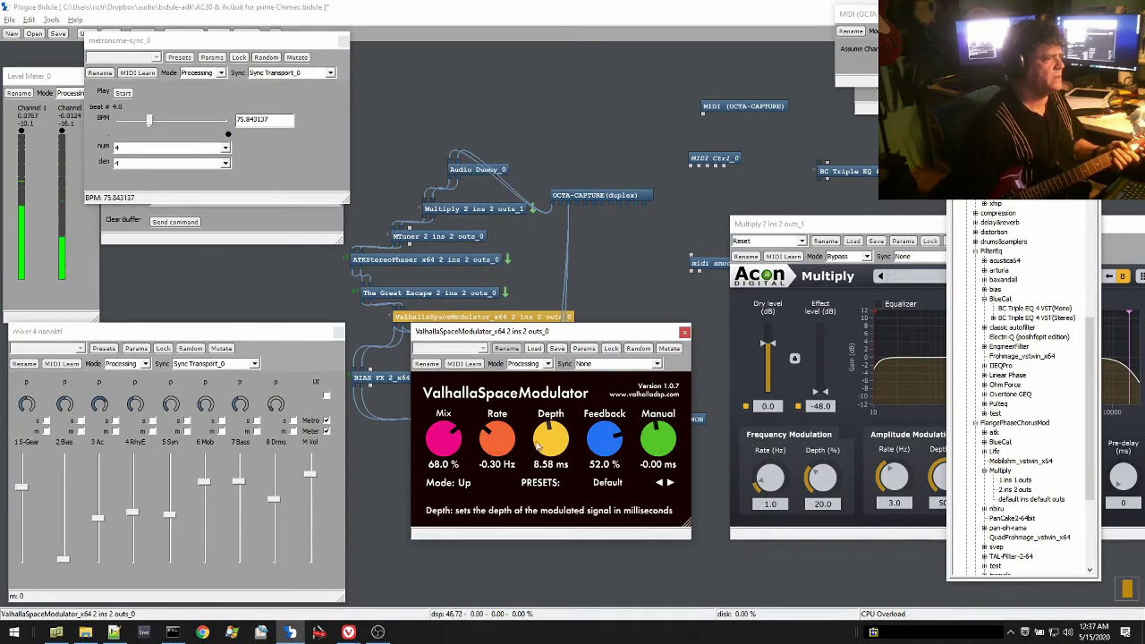
drag(491, 439, 553, 398)
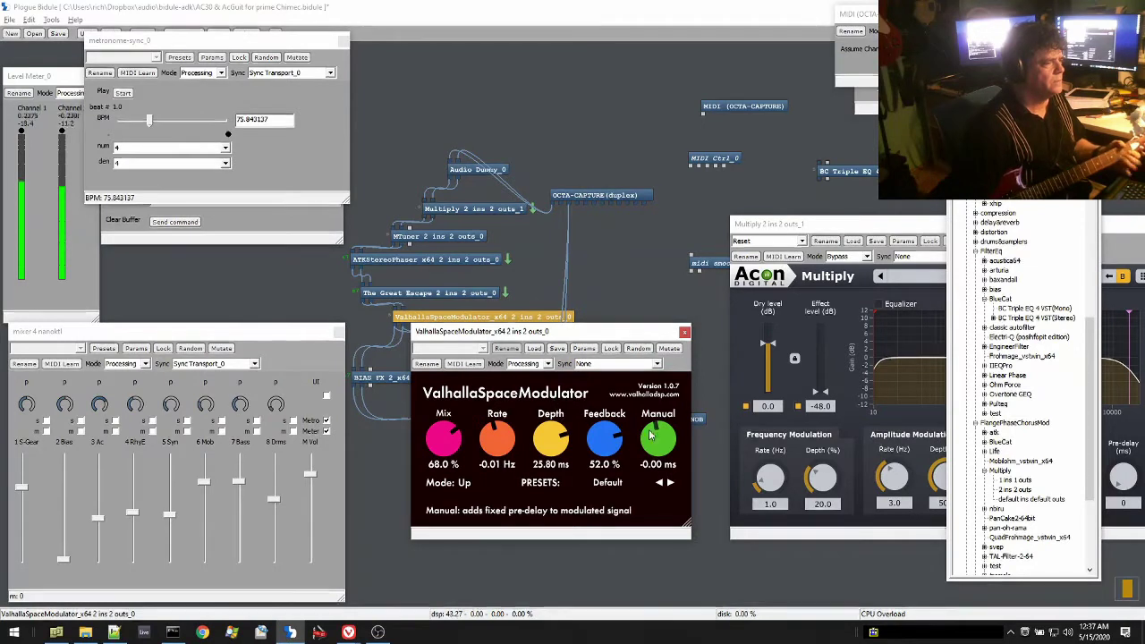
mouse_move(554, 443)
mouse_down()
mouse_move(550, 467)
mouse_move(553, 440)
mouse_up()
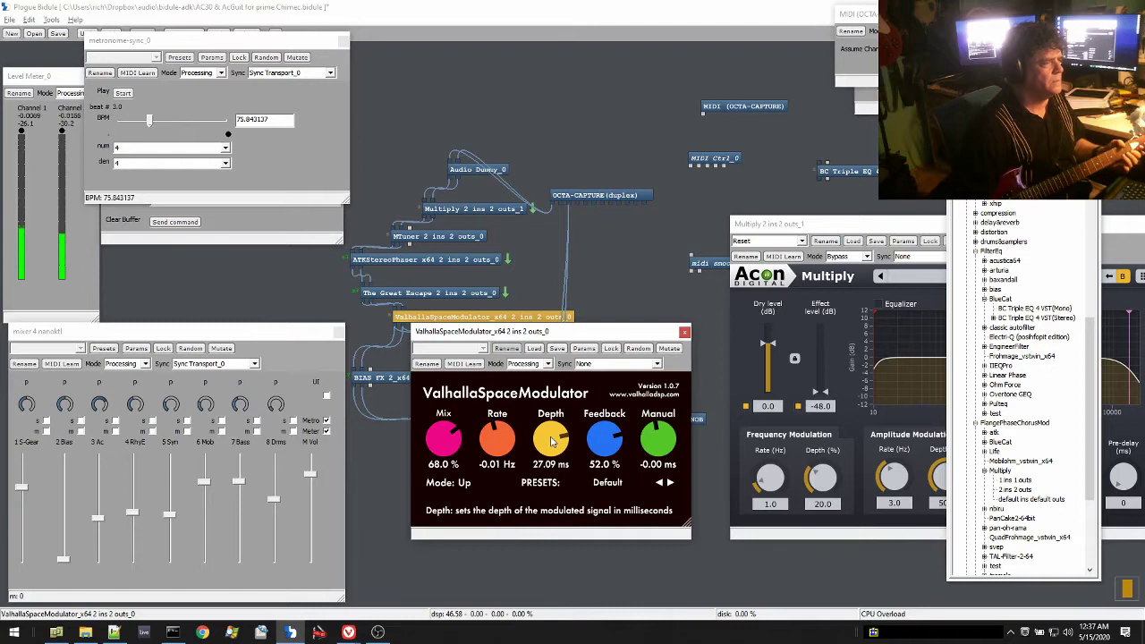
Map ValhallaSpaceModulator's Rate and Depth to the MIDI (OCTA-CAPTURE) device using MIDI Learn.
click(464, 363)
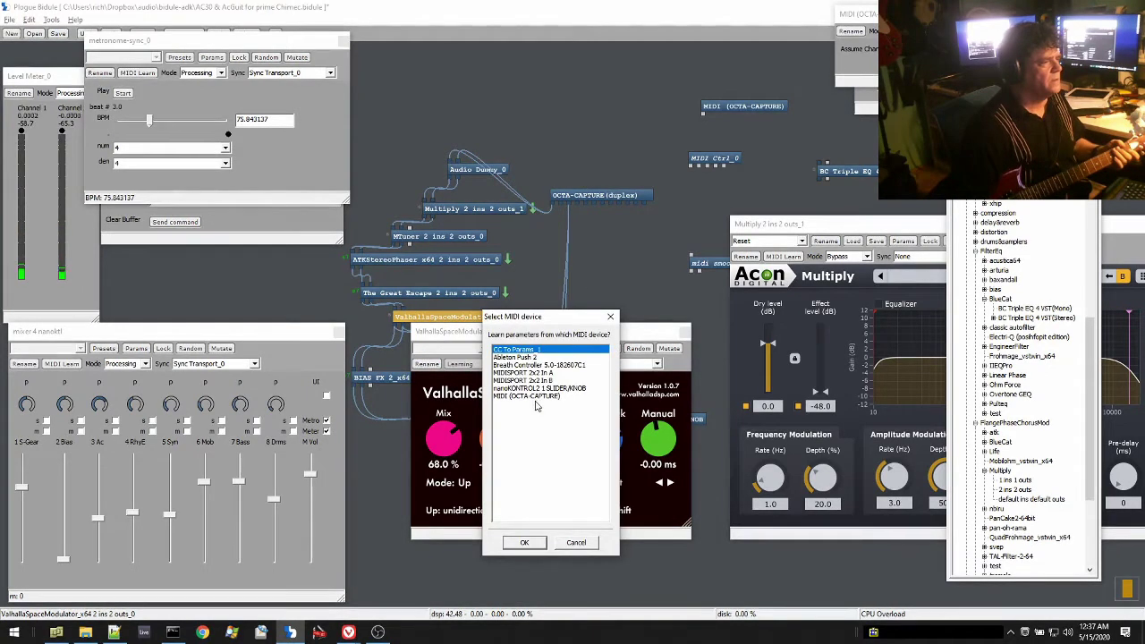
click(537, 396)
click(523, 542)
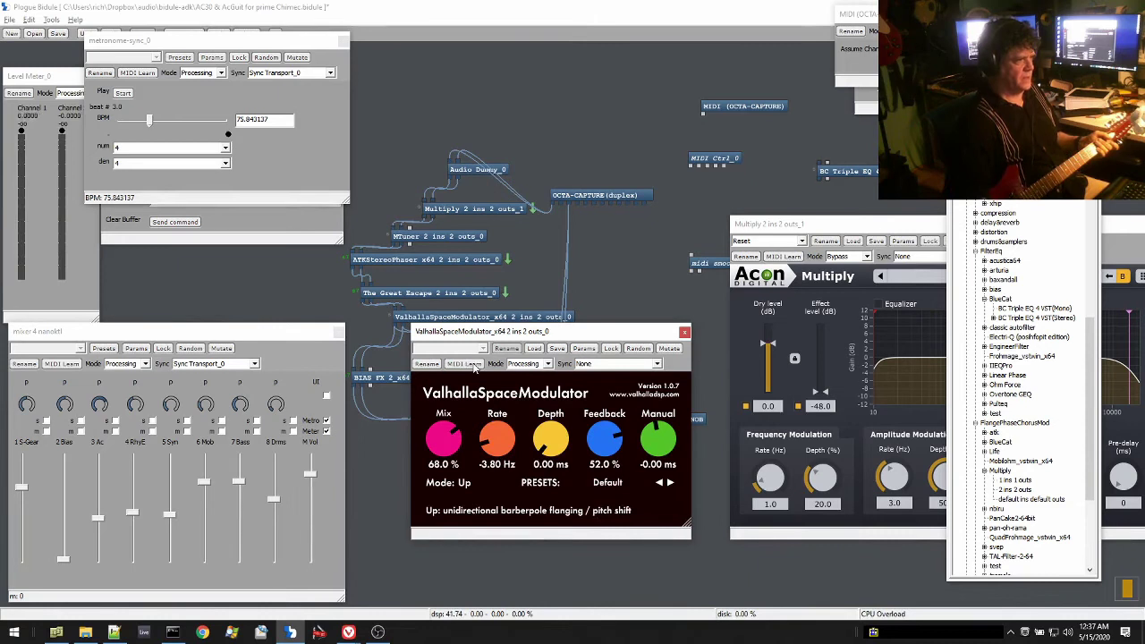
click(464, 365)
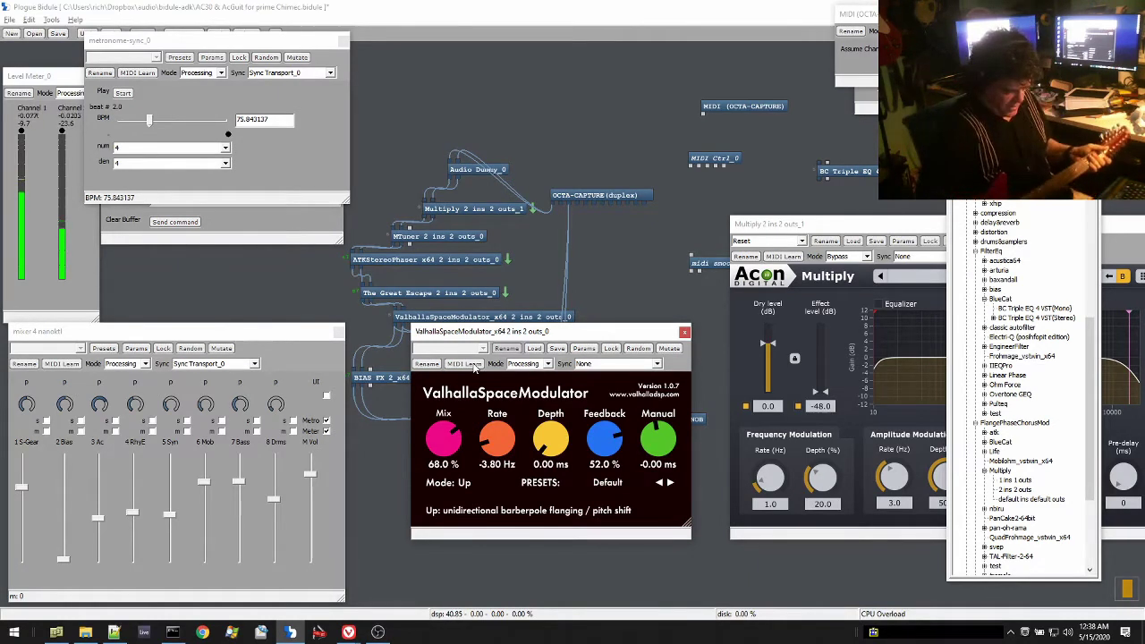
Close the ValhallaSpaceModulator window and bypass the module.
mouse_move(83, 637)
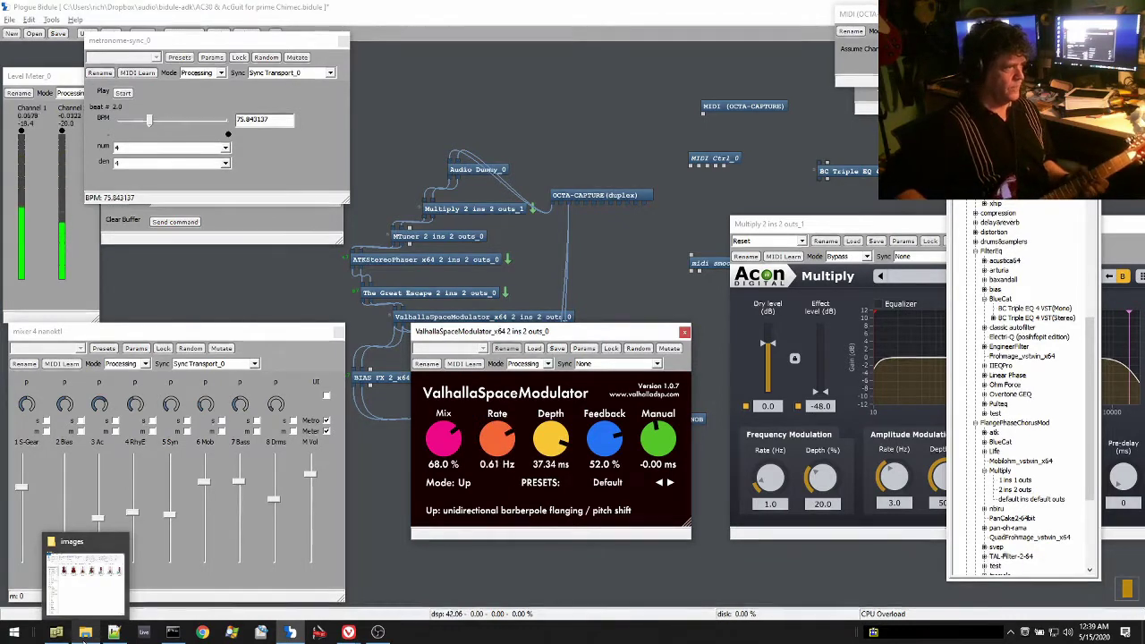
double_click(532, 319)
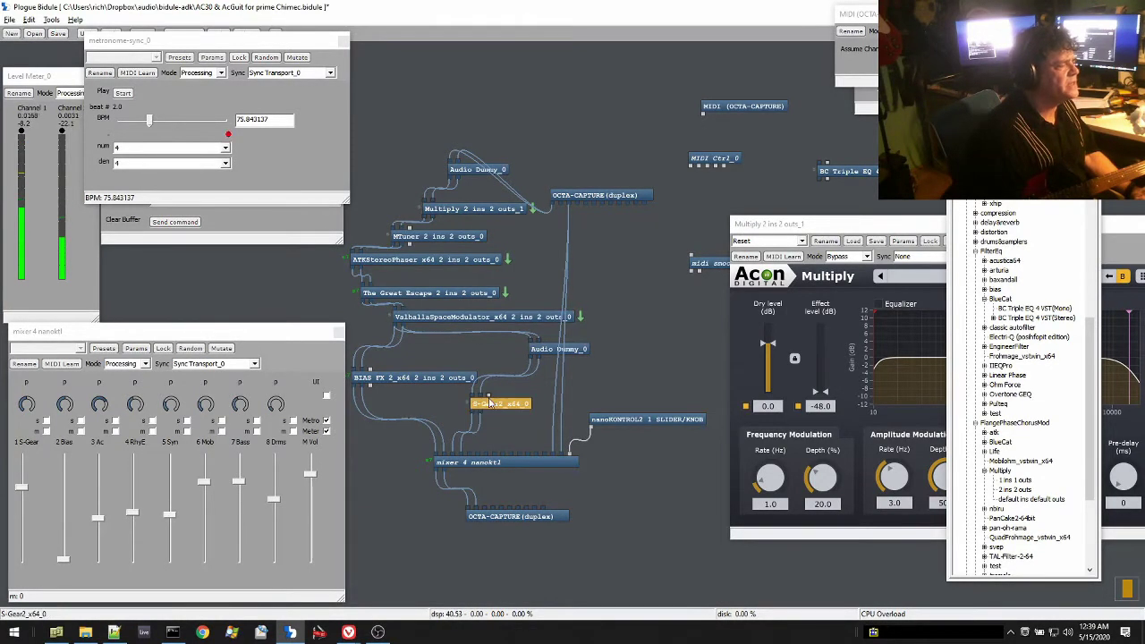
click(488, 210)
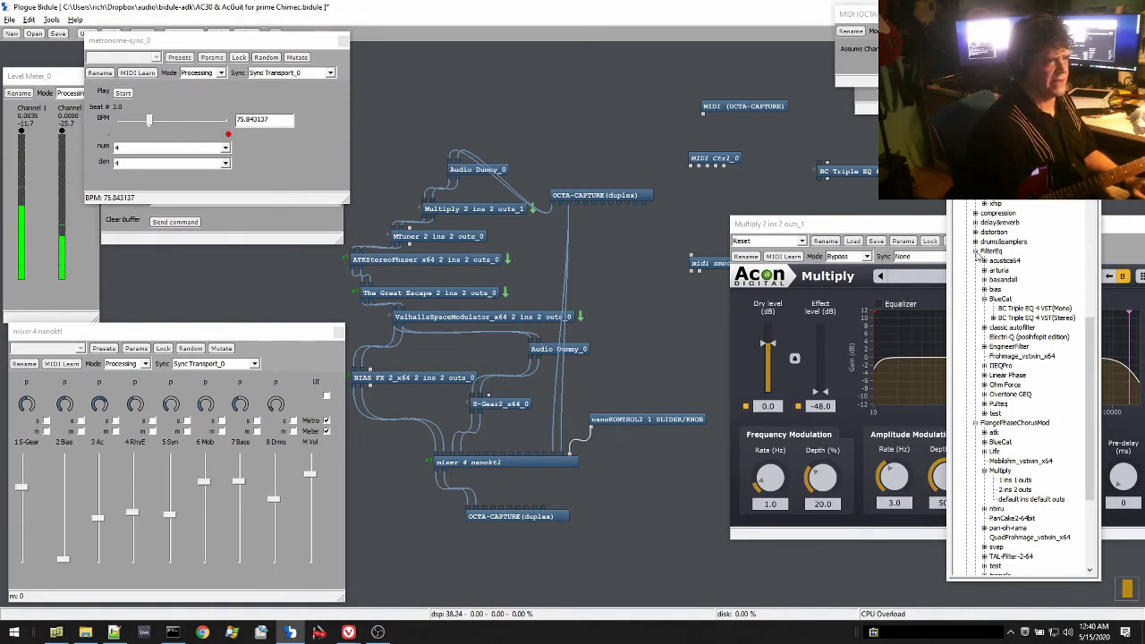
Insert a Mobilohm_vstwin_x64 module before BIAS FX 2 and load the preset bank rcr chimne.pbk into it.
drag(1021, 461, 403, 355)
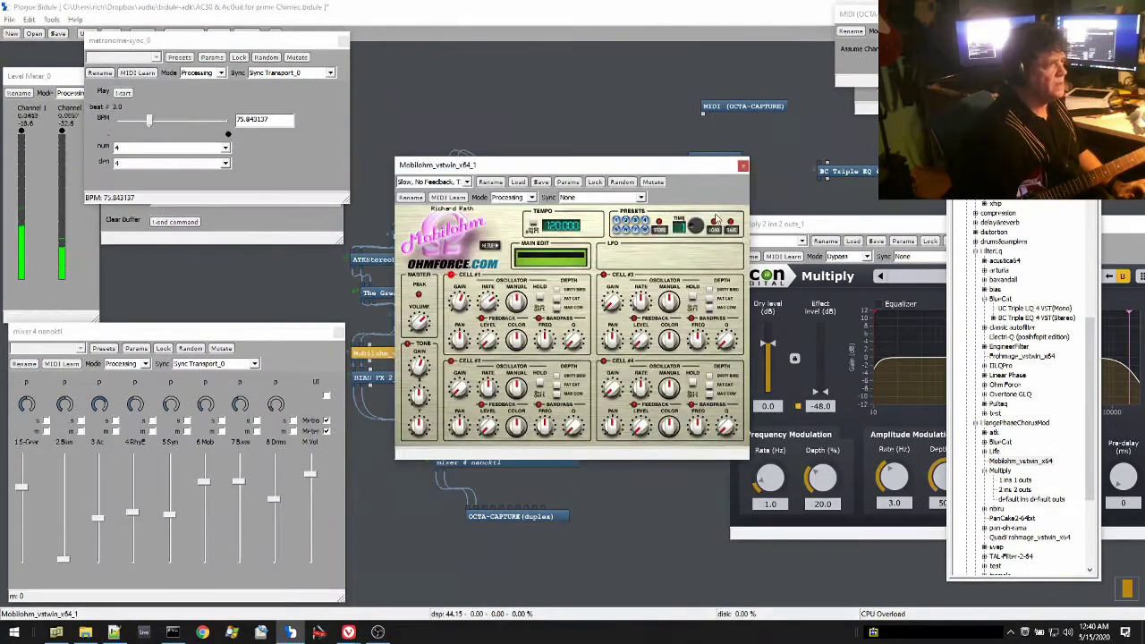
click(714, 230)
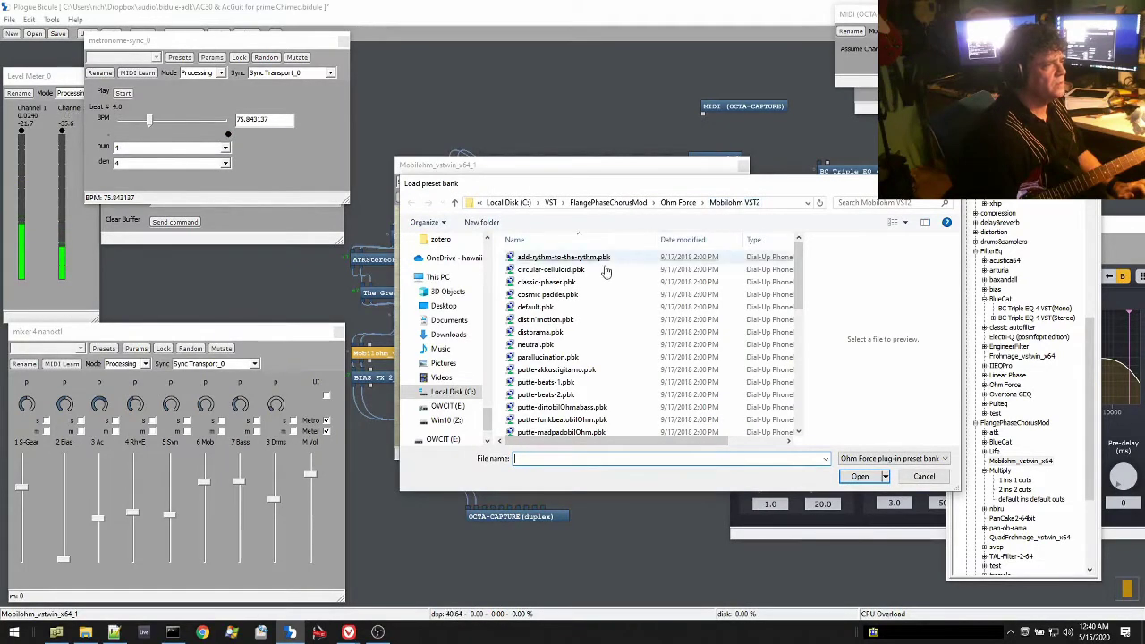
scroll(551, 358, down, 4)
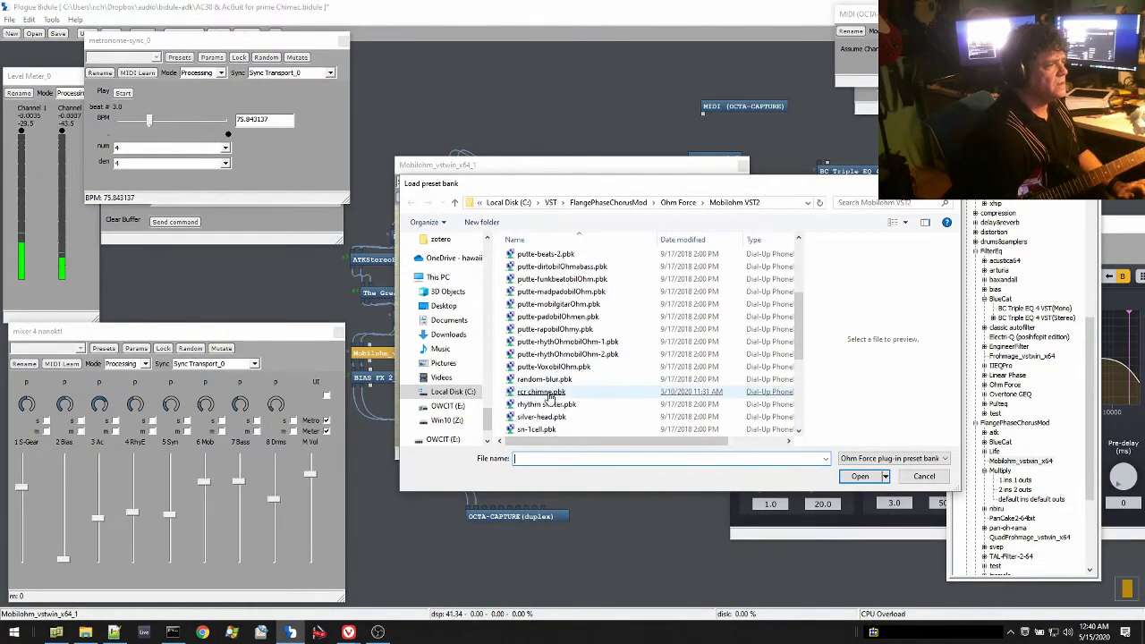
double_click(548, 391)
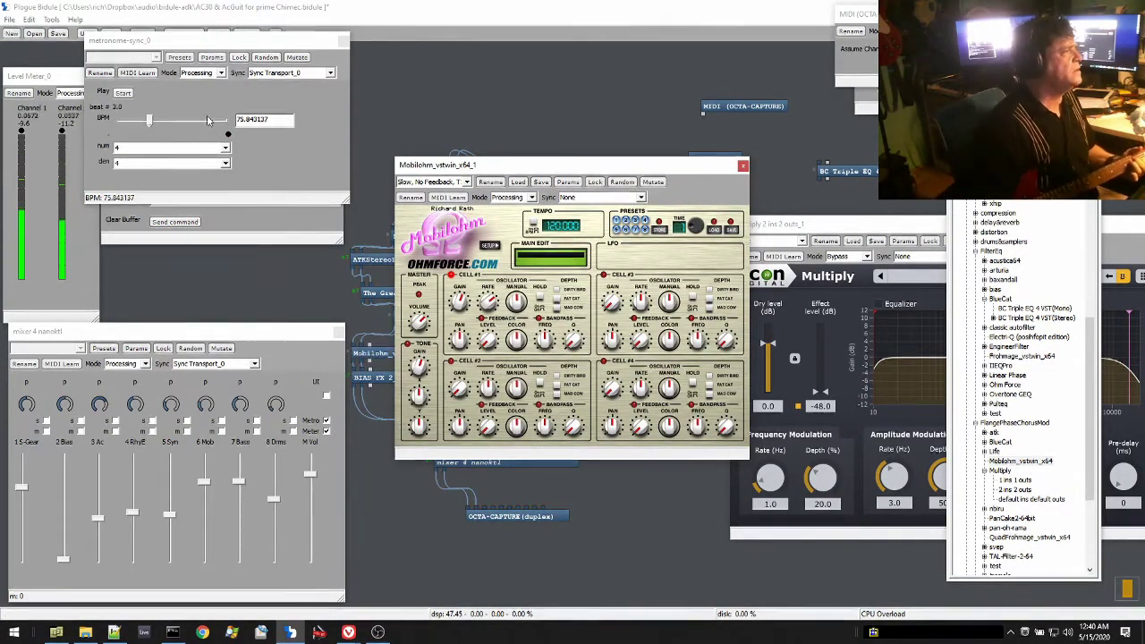
Start the metronome and set Mobilohm's sync source to Sync Transport_0.
click(122, 93)
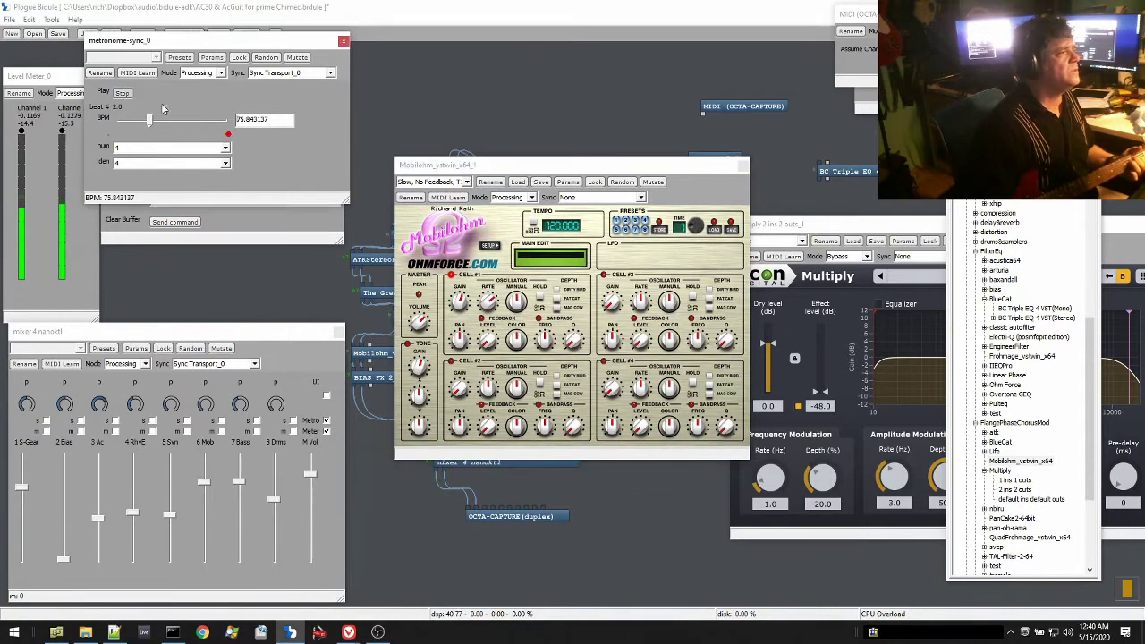
click(592, 197)
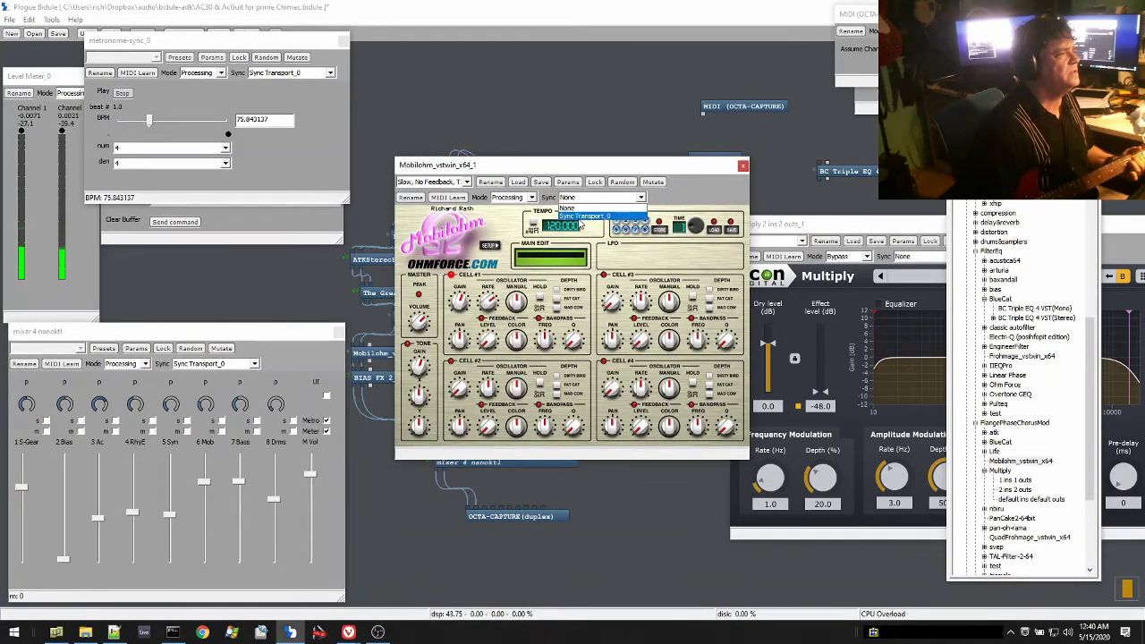
click(581, 218)
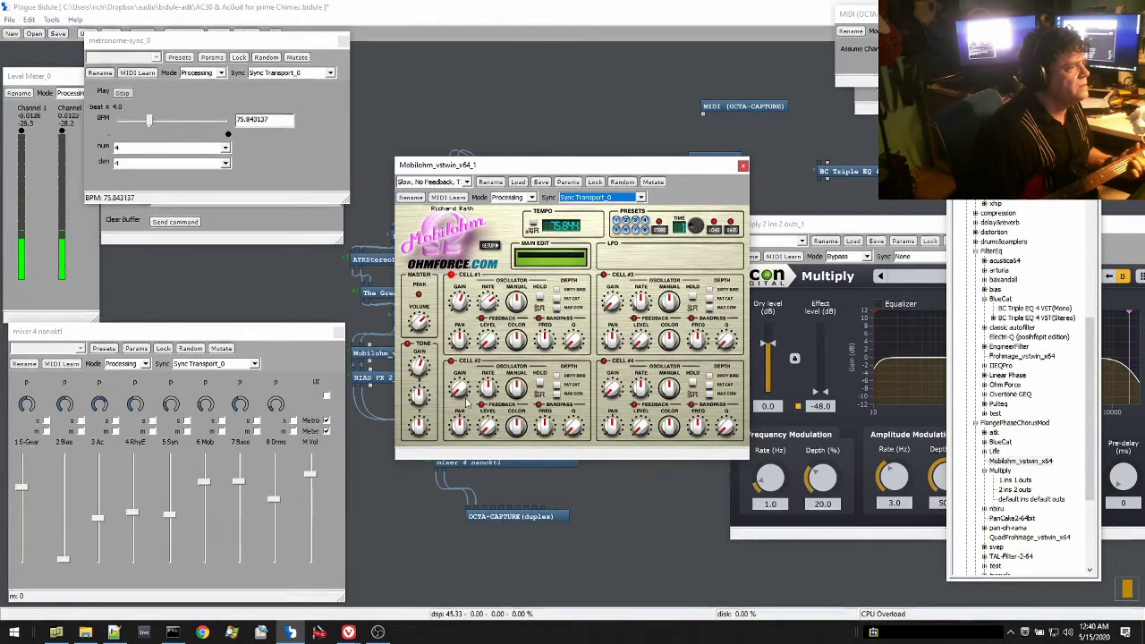
Adjust the feedback level of Mobilohm's Cell #2, and move the module out of the signal chain to below MIDI Ctrl_0.
click(459, 427)
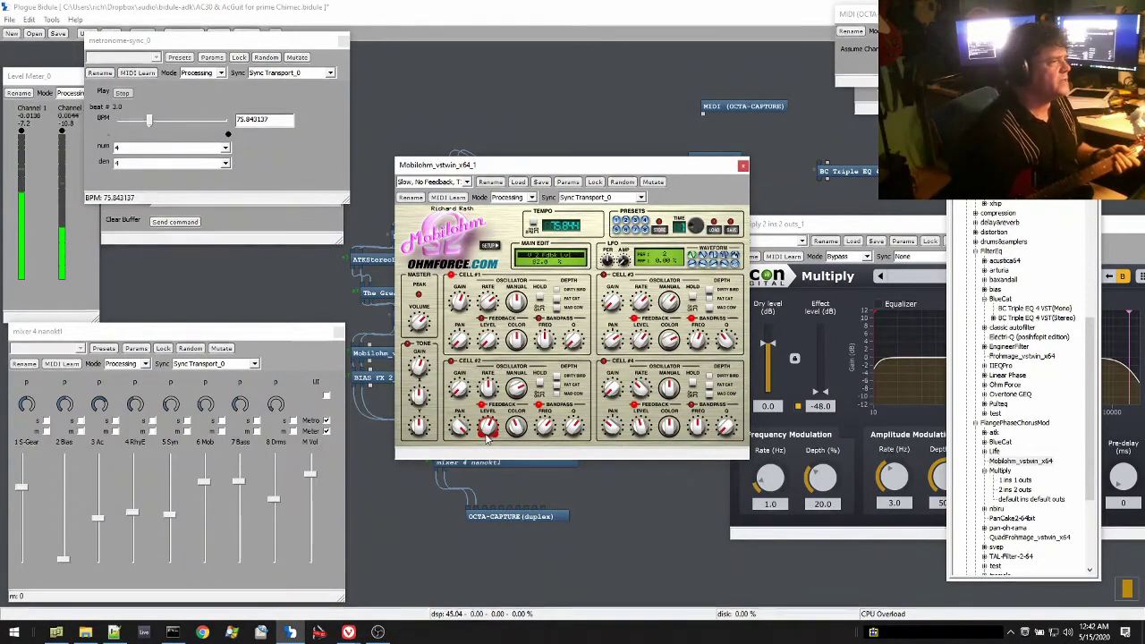
click(742, 165)
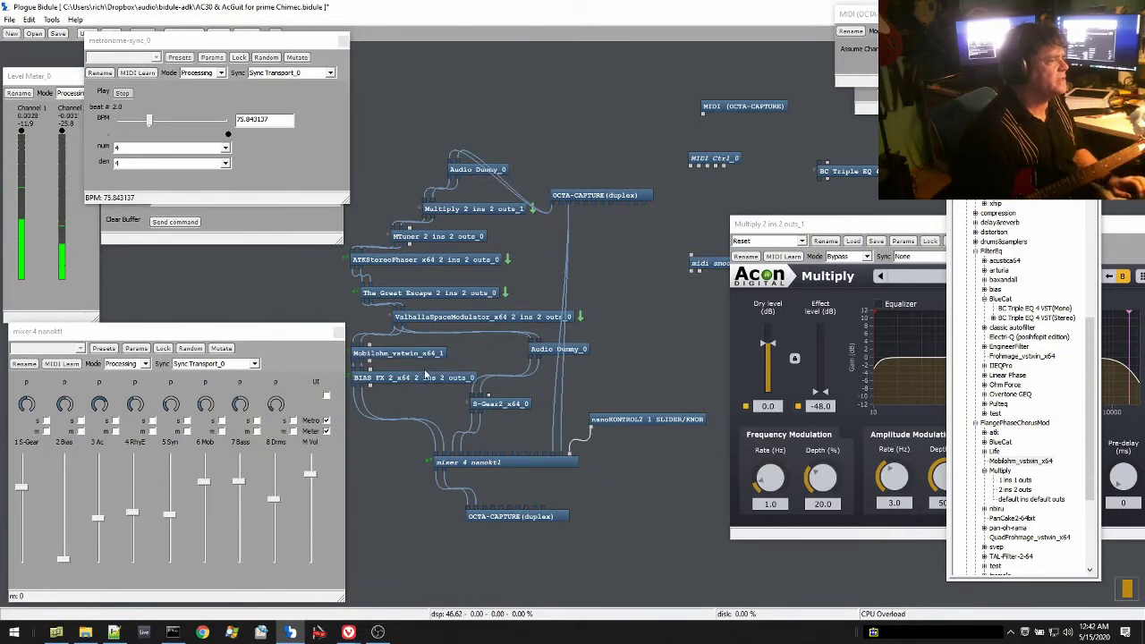
drag(423, 355, 795, 181)
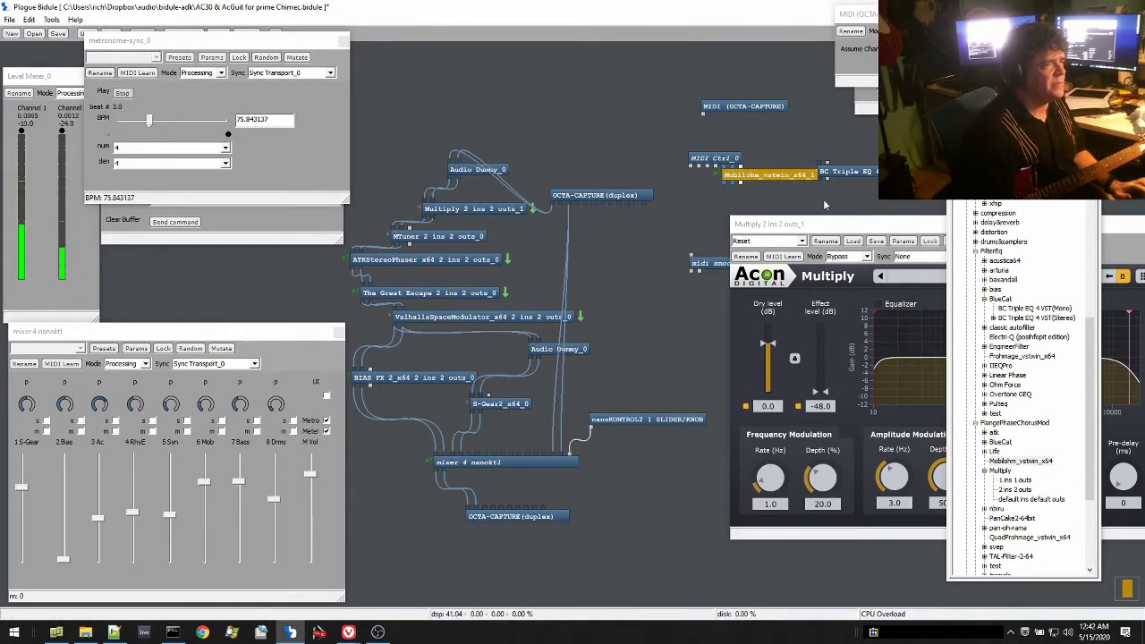
Set the Multiply plugin's sync source to Sync Transport_0 and switch its mode from bypass to Processing.
drag(867, 234, 560, 287)
click(589, 313)
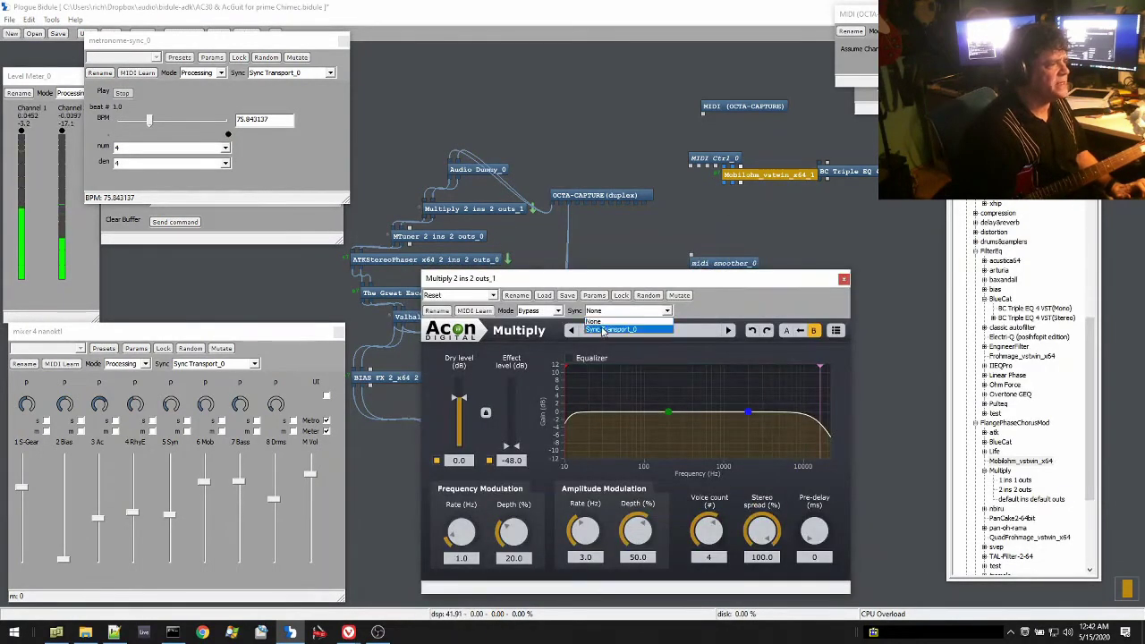
click(605, 328)
click(556, 310)
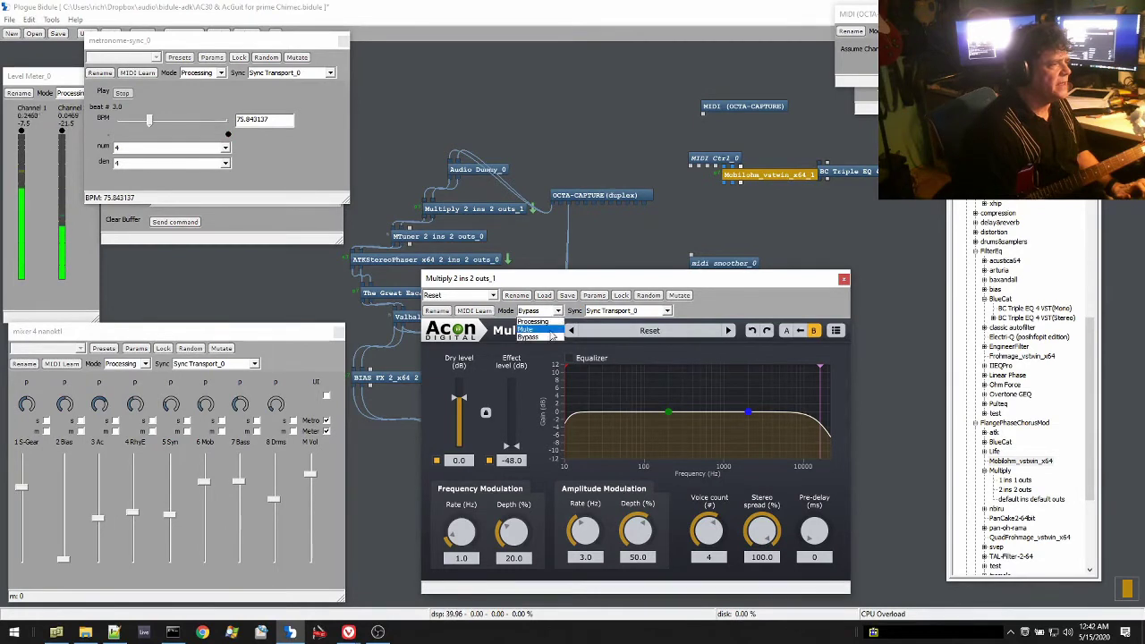
click(550, 327)
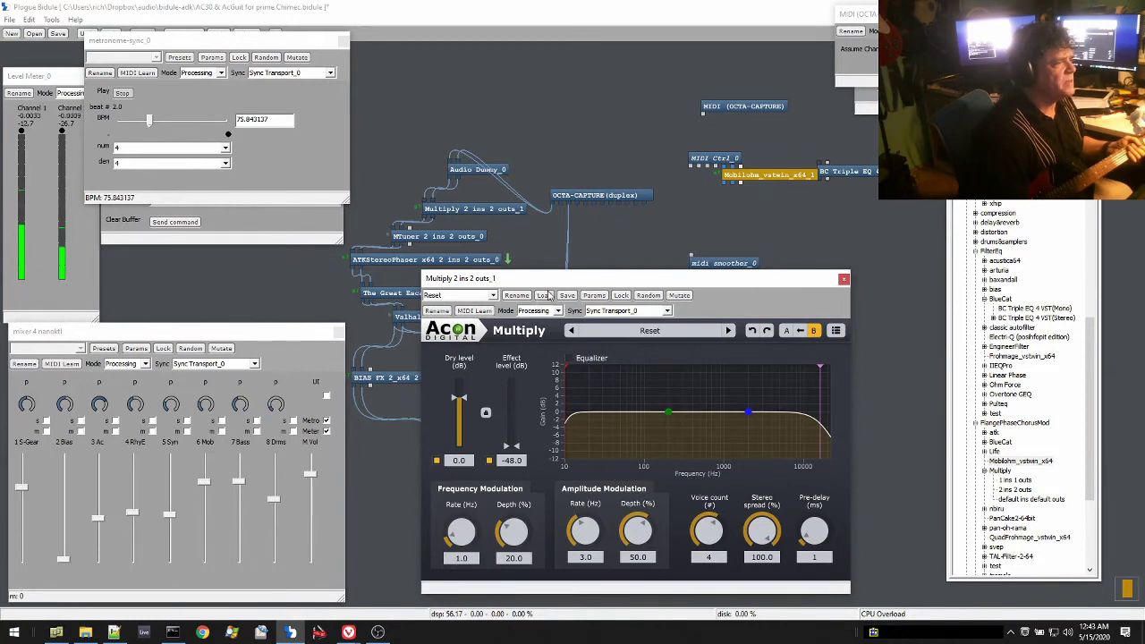
click(548, 295)
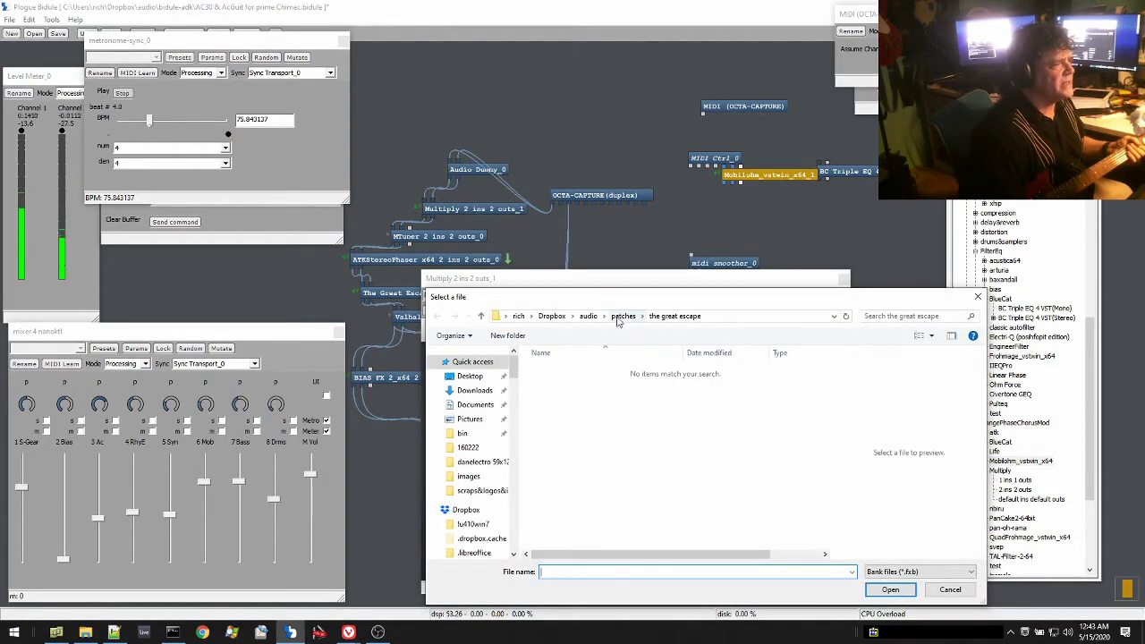
click(617, 318)
double_click(575, 436)
click(908, 572)
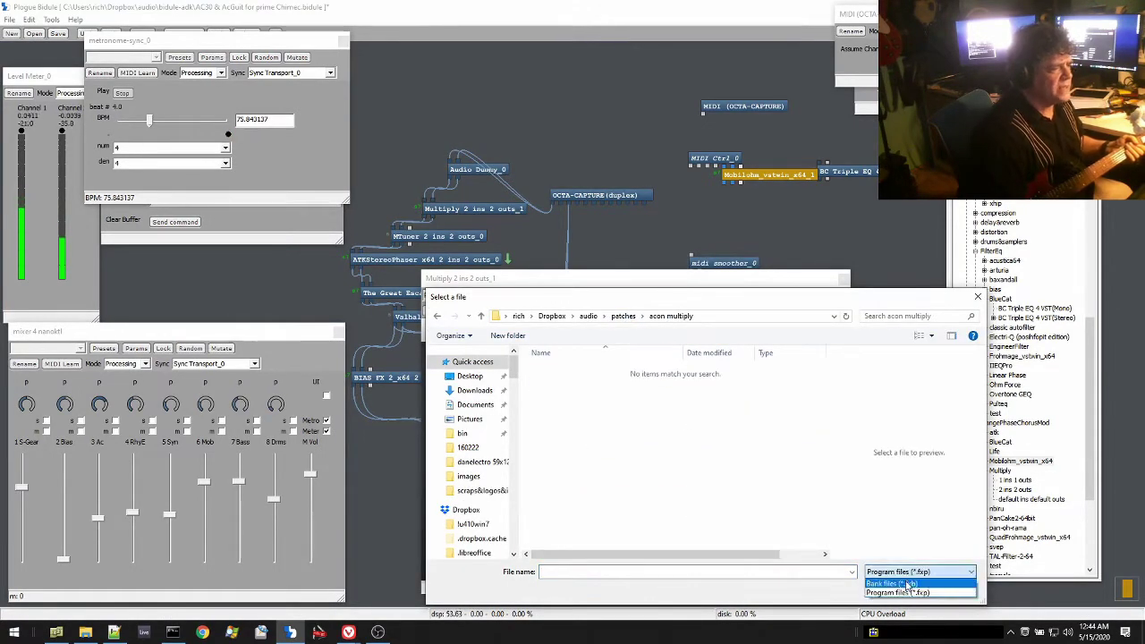
key(Escape)
key(Escape)
Compare Multiply's A and B settings, leaving the A settings with the Acoustic Guit 01 preset active.
click(784, 332)
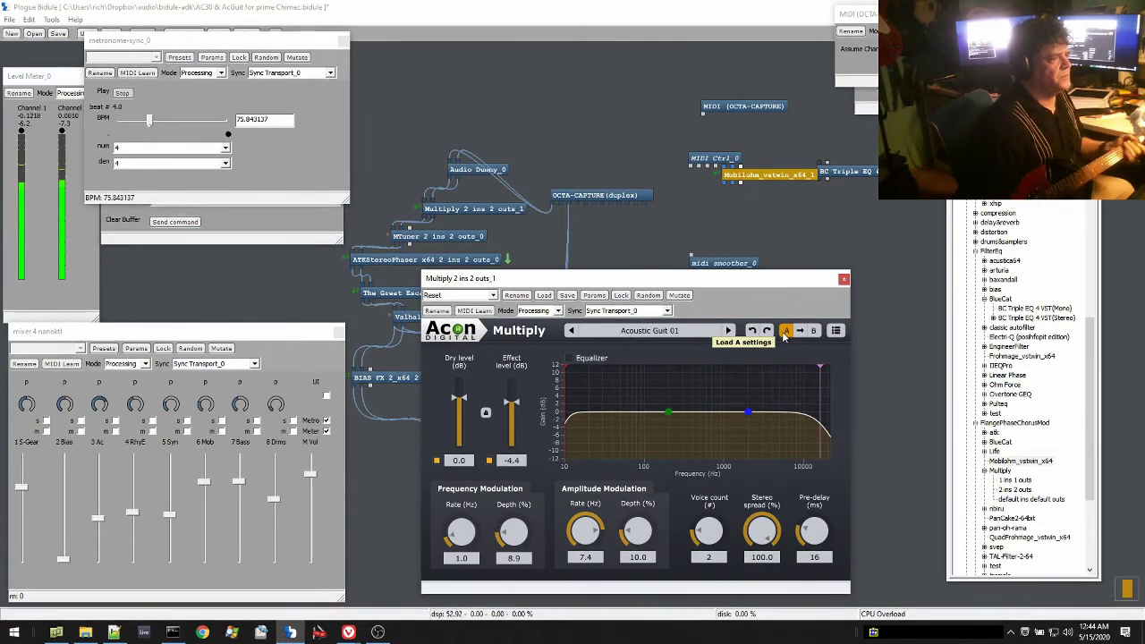
click(814, 331)
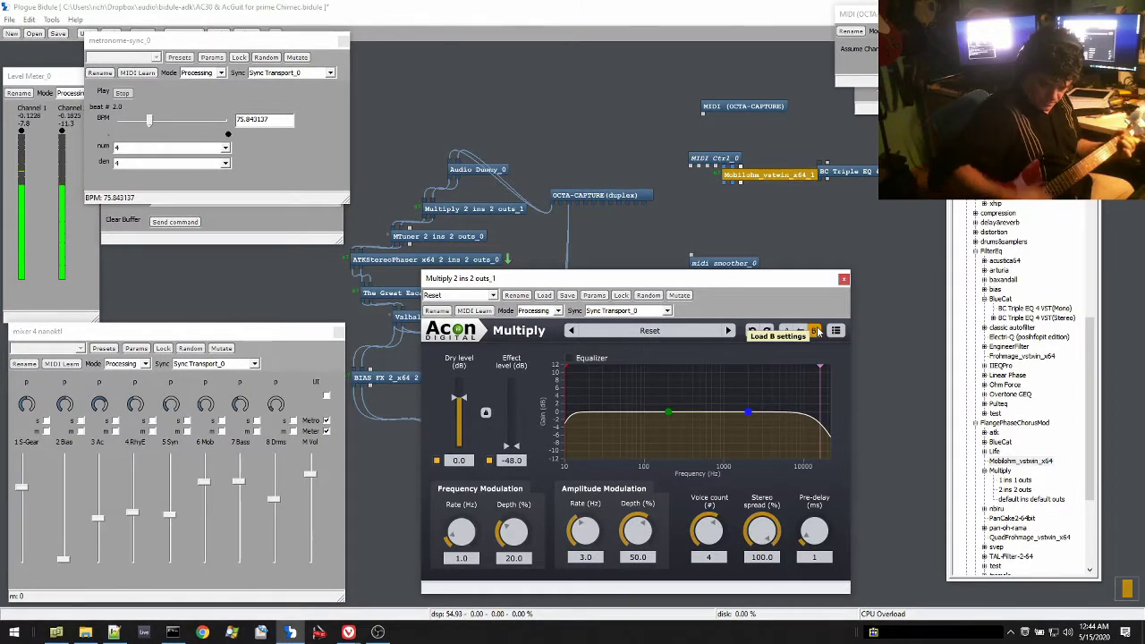
click(815, 331)
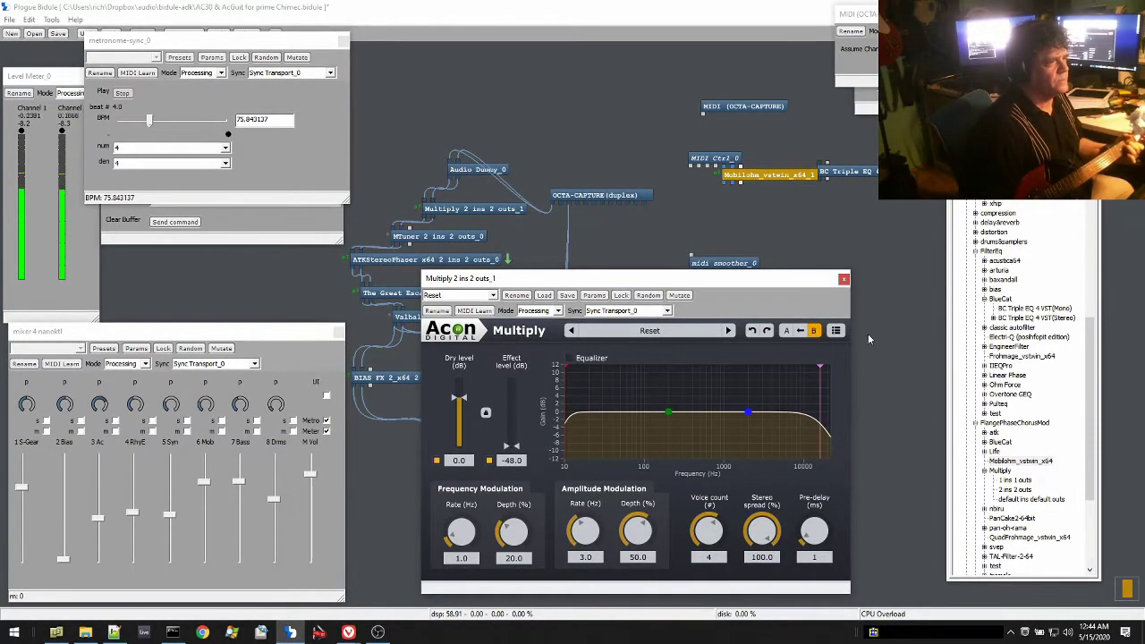
click(787, 333)
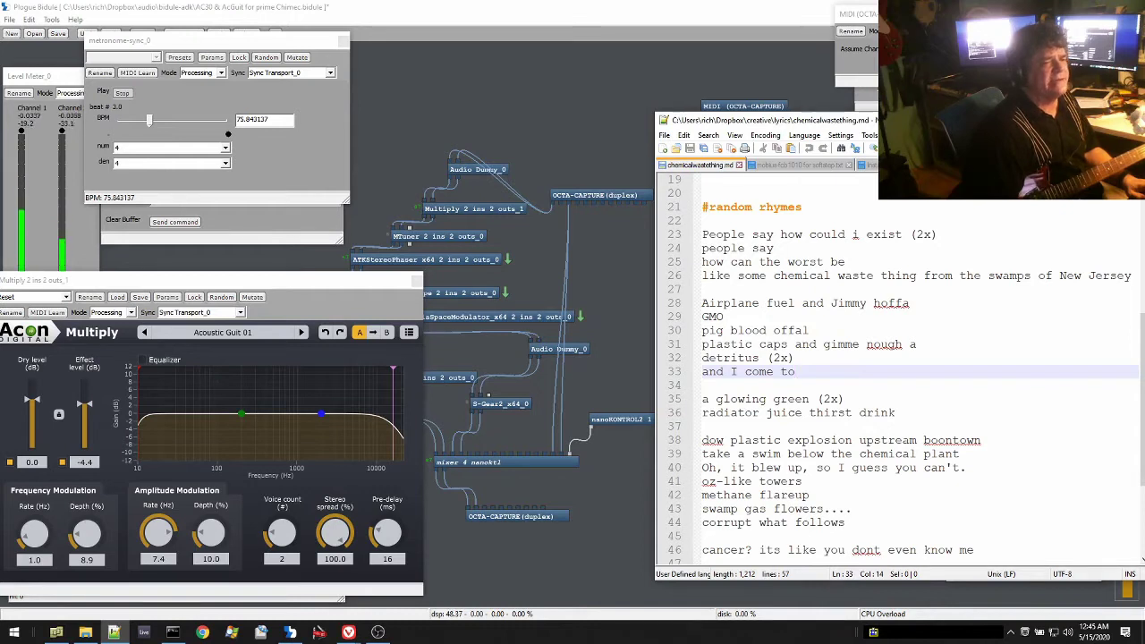
Move the Multiply window clear of the signal chain and nudge the ATKStereoPhaser module slightly down toward The Great Escape.
click(401, 308)
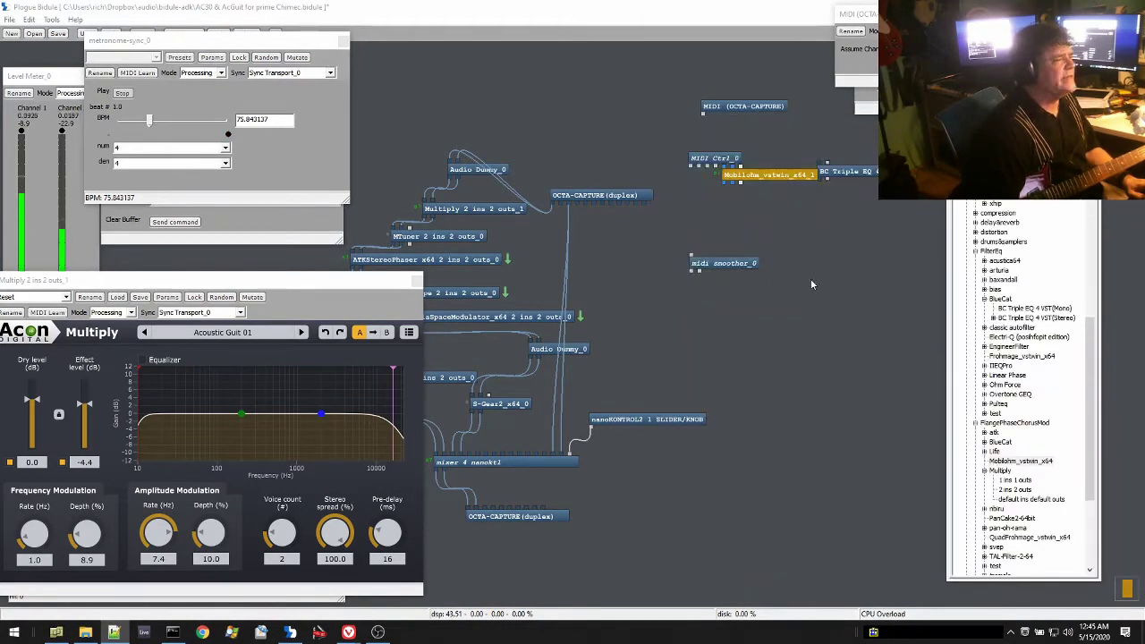
drag(246, 284, 966, 41)
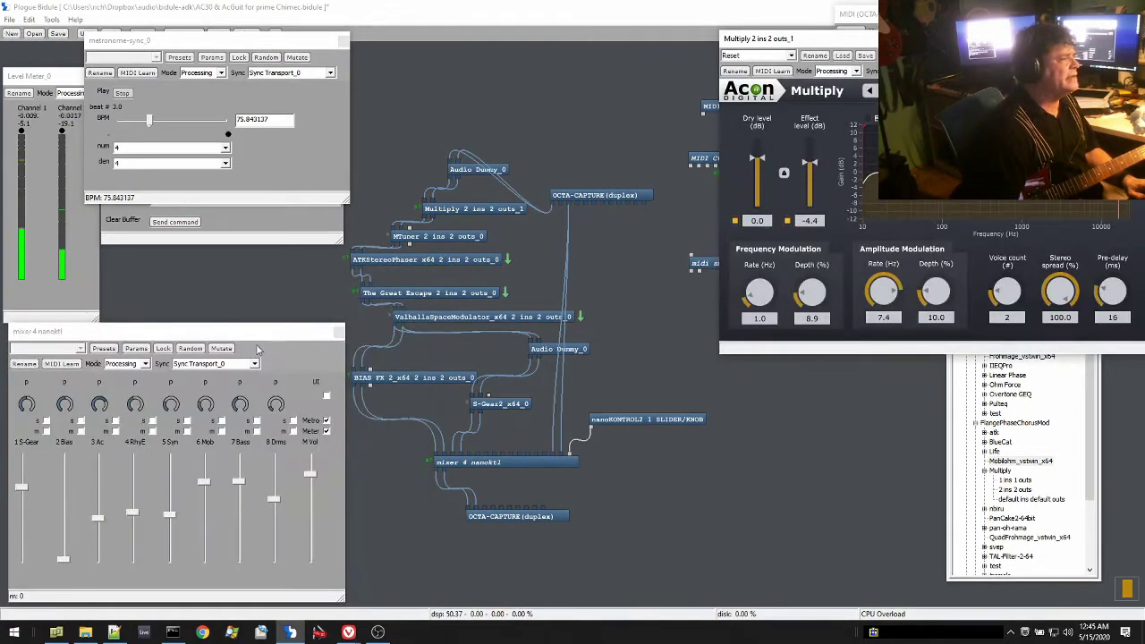
click(468, 321)
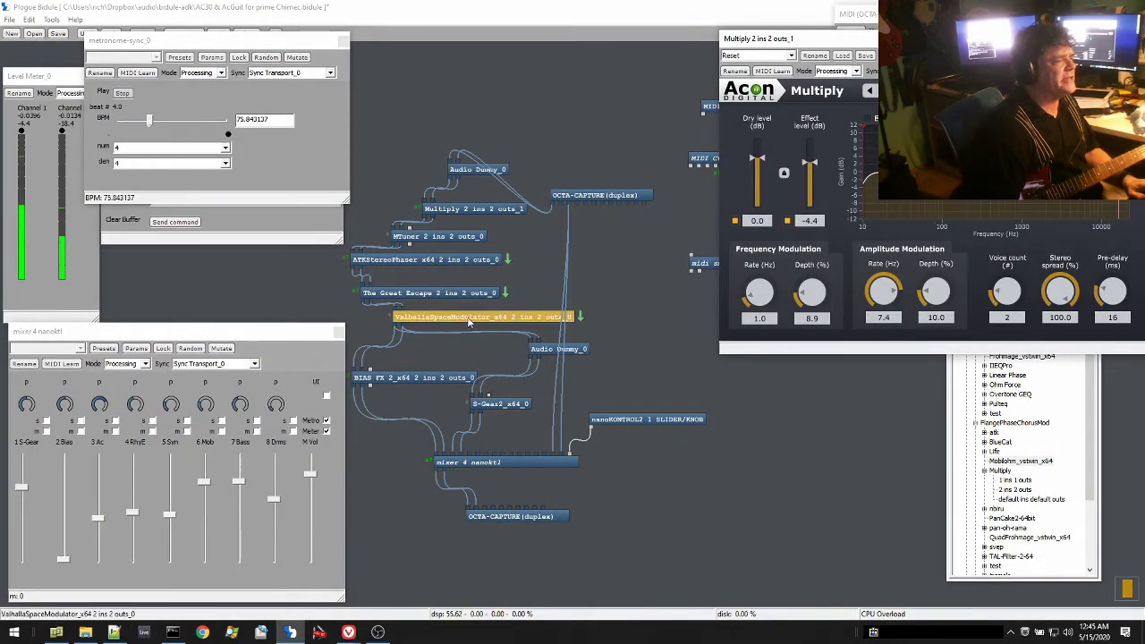
click(424, 298)
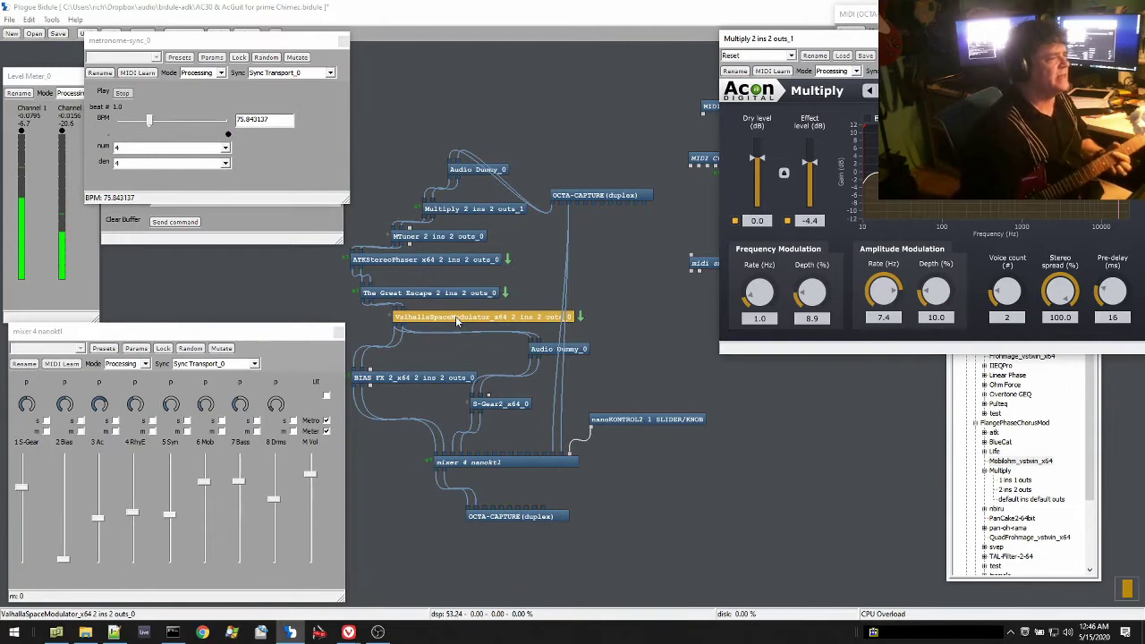
click(488, 260)
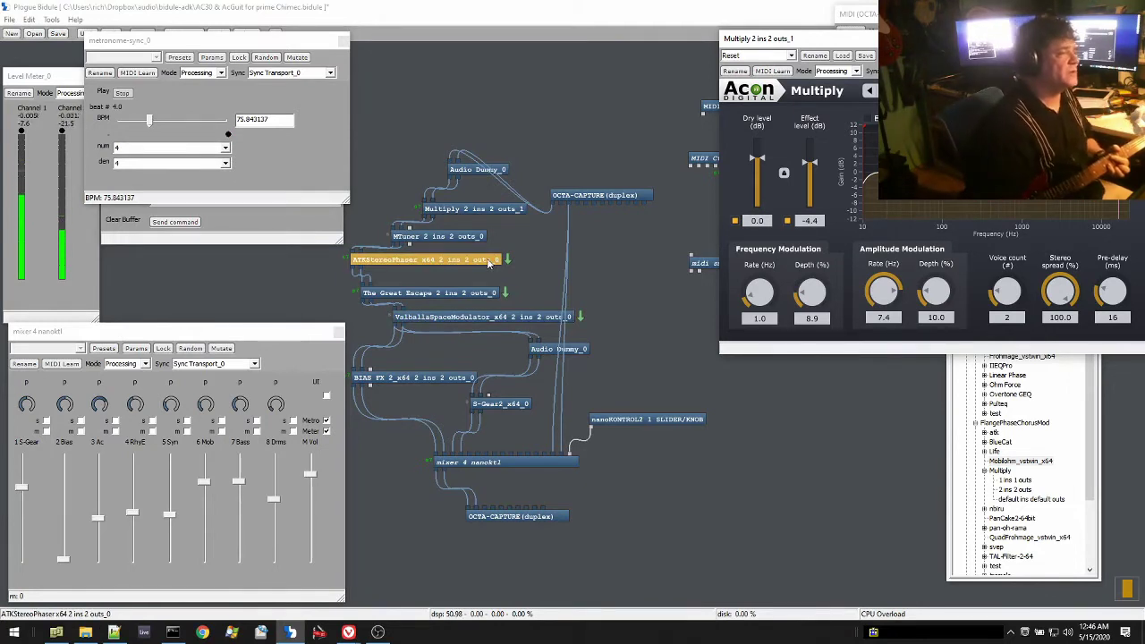
click(453, 290)
click(463, 260)
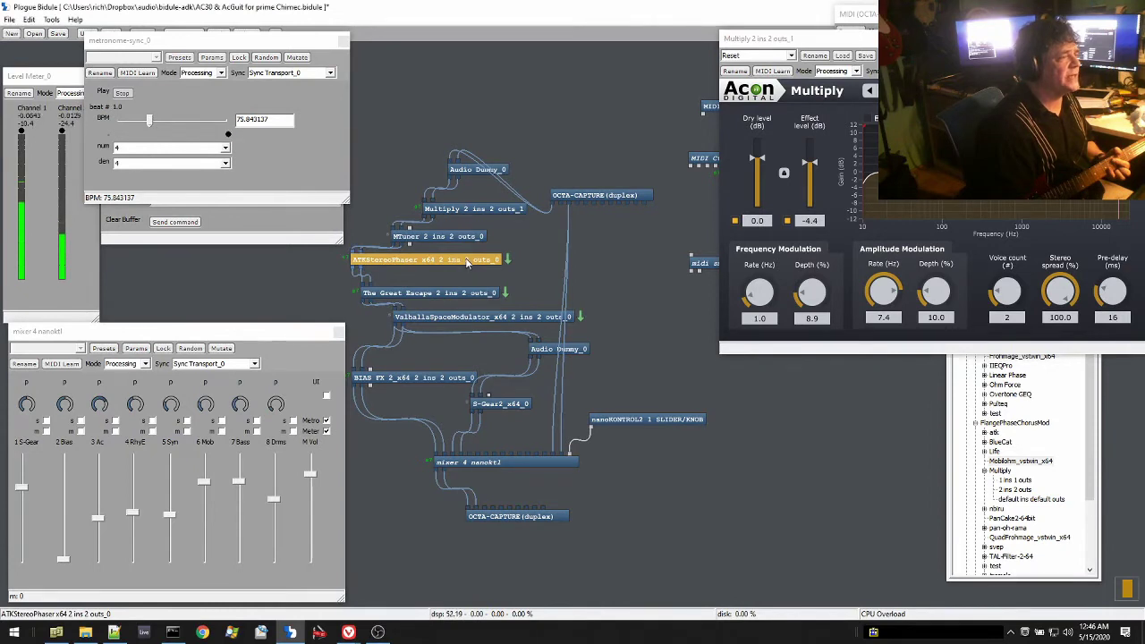
drag(463, 261, 465, 270)
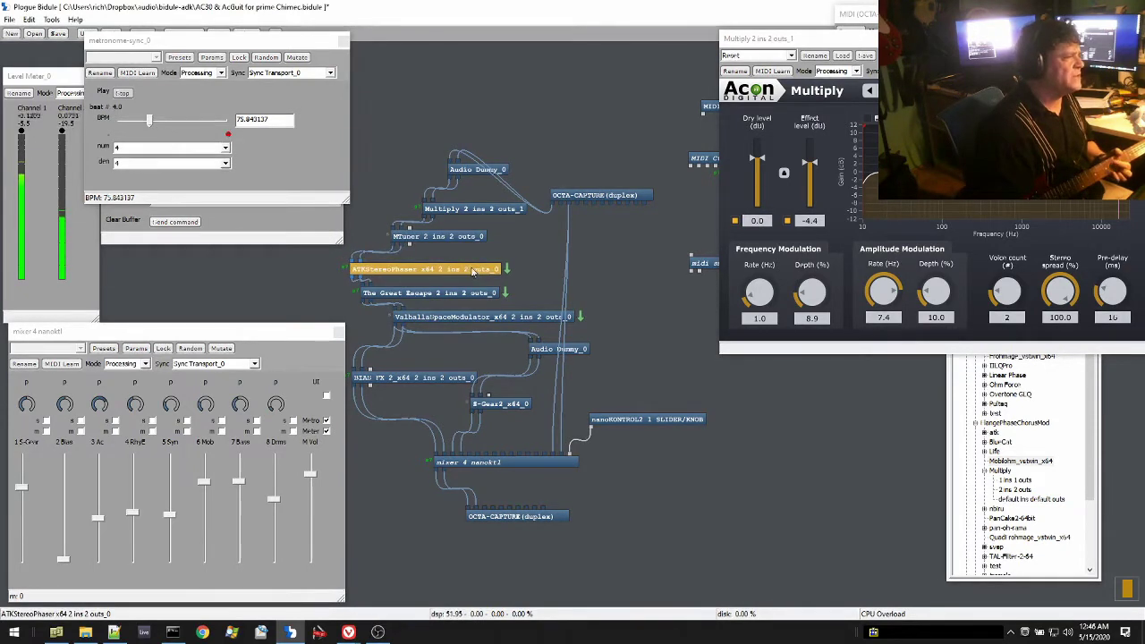
shift+click(450, 236)
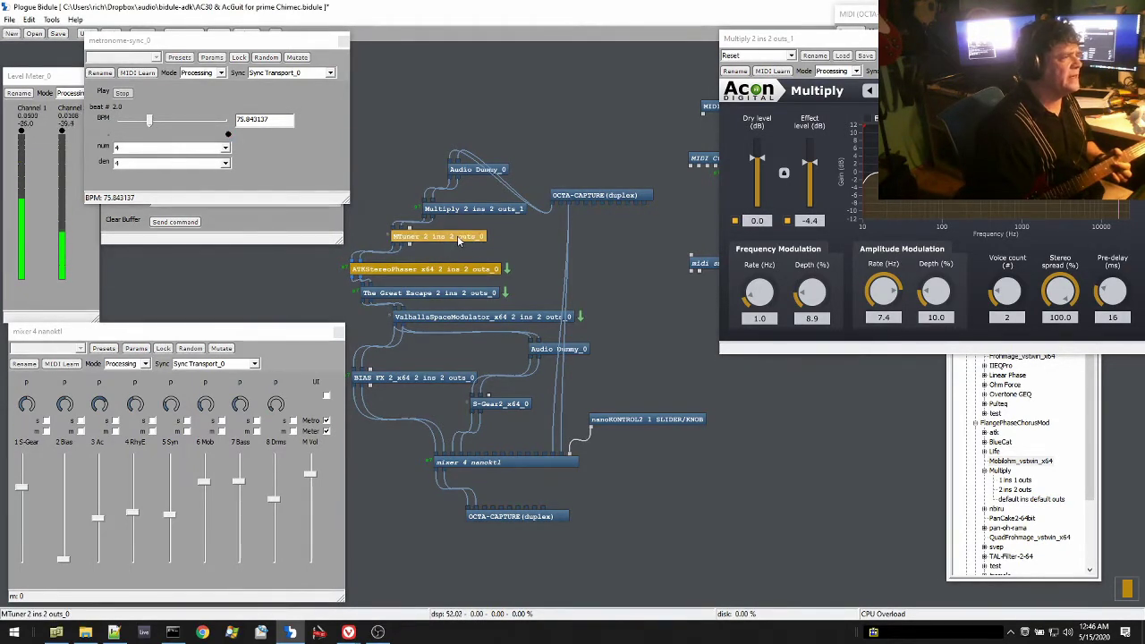
shift+click(483, 209)
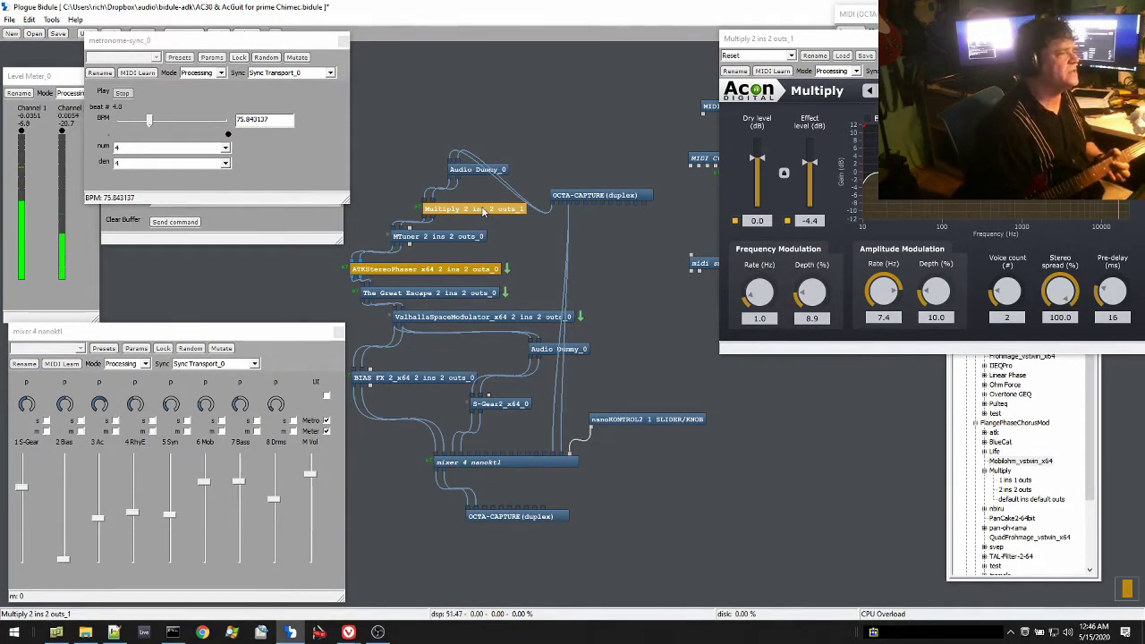
shift+click(580, 196)
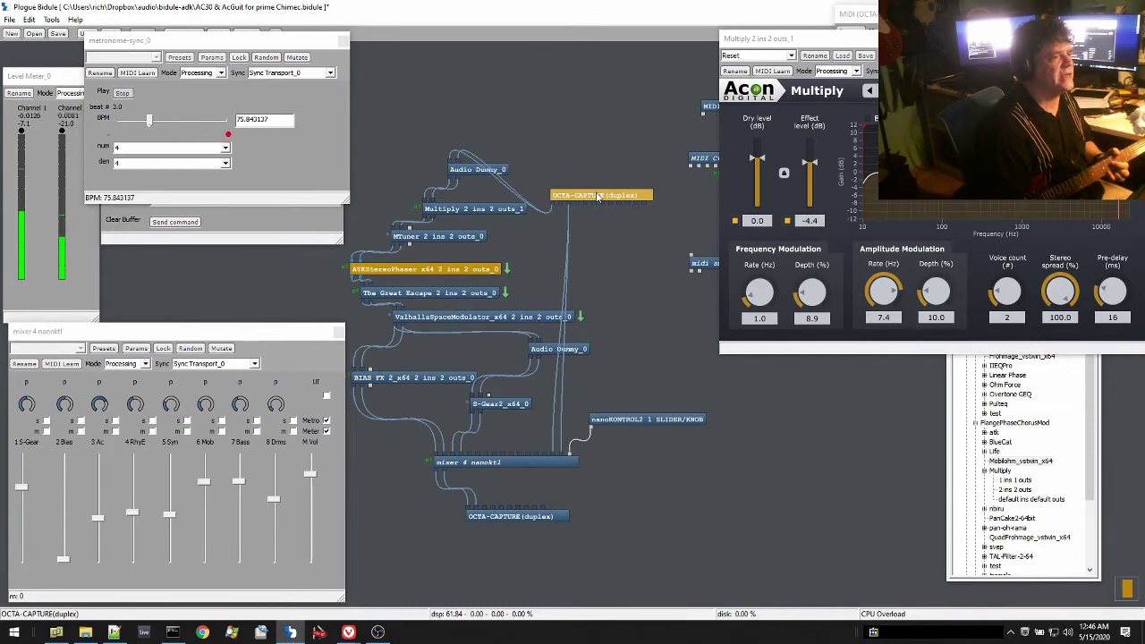
shift+click(598, 197)
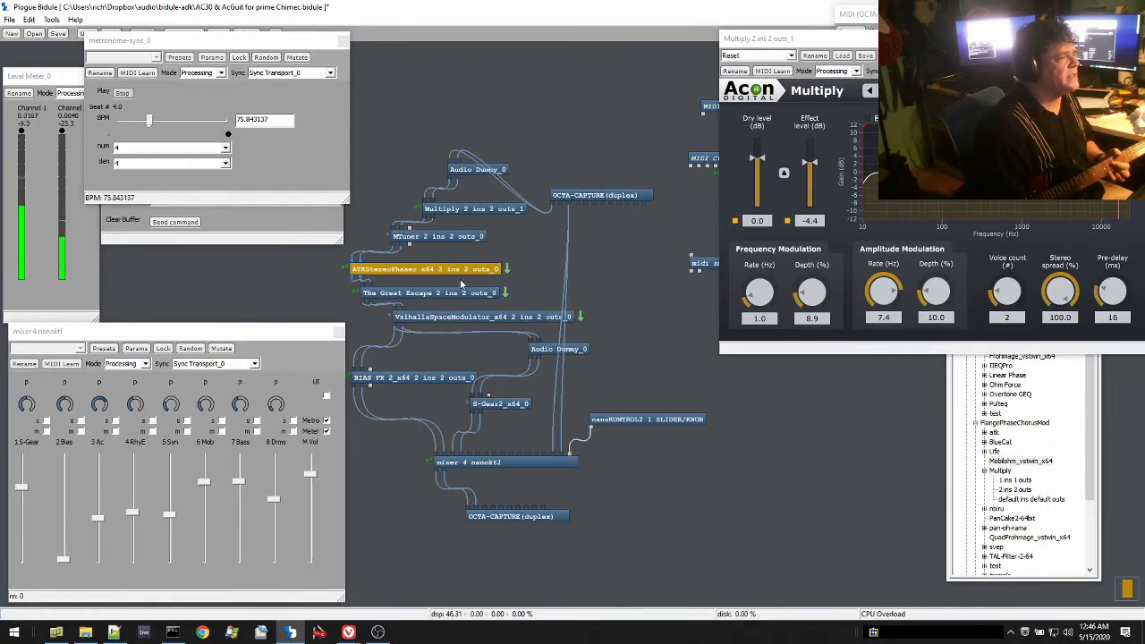
Open BIAS FX 2, enable its delay and bypass its reverb, and show the delay pedal's controls.
shift+click(413, 379)
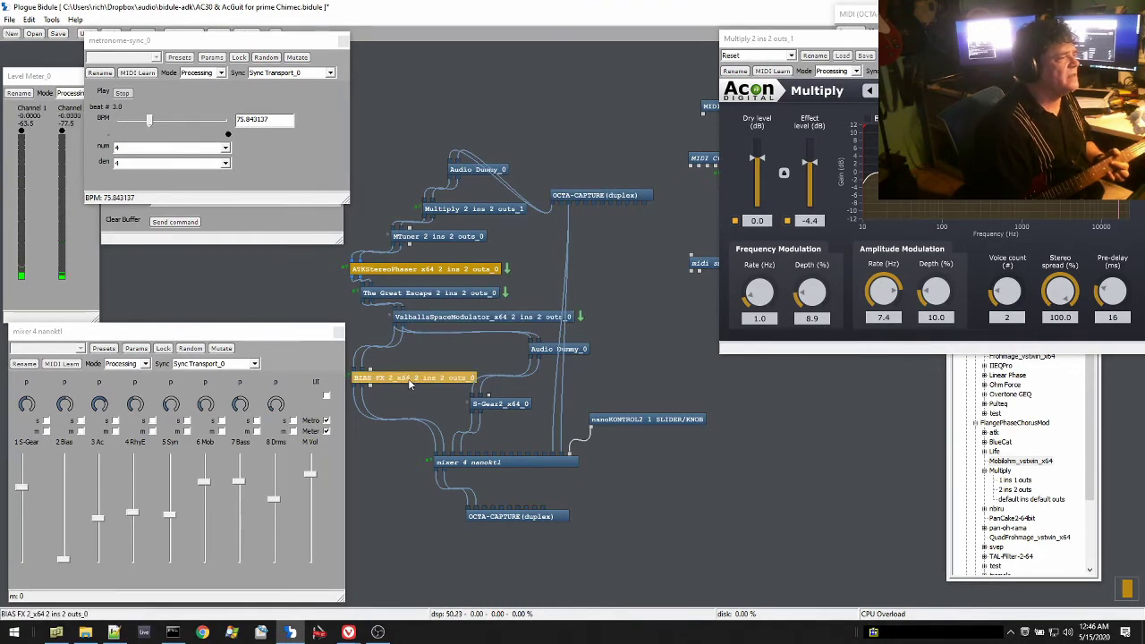
double_click(414, 380)
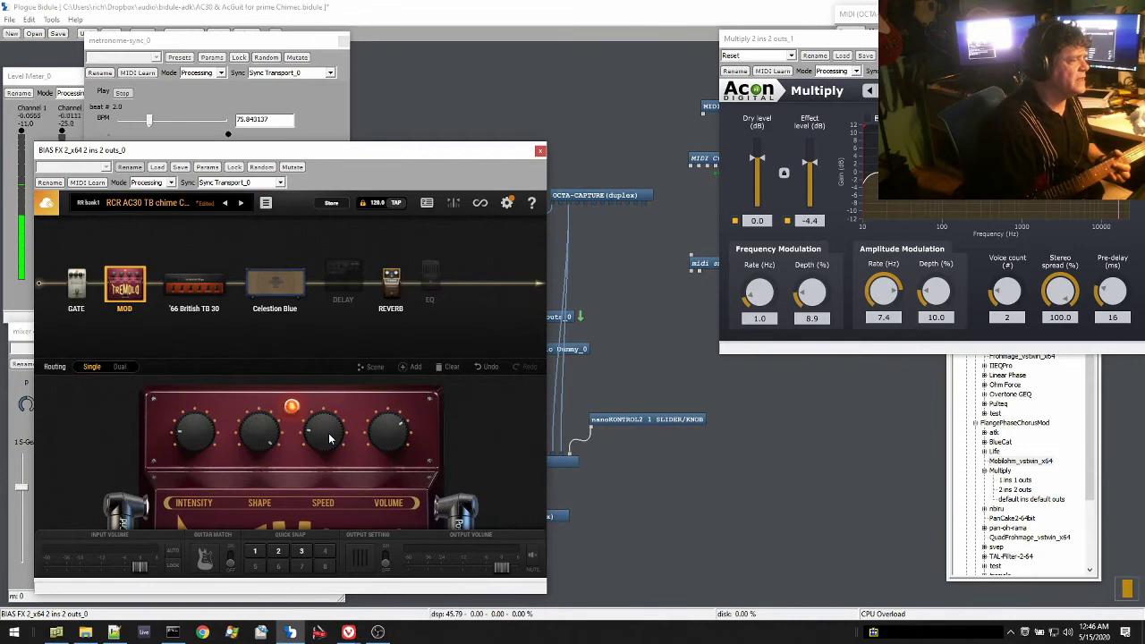
click(372, 284)
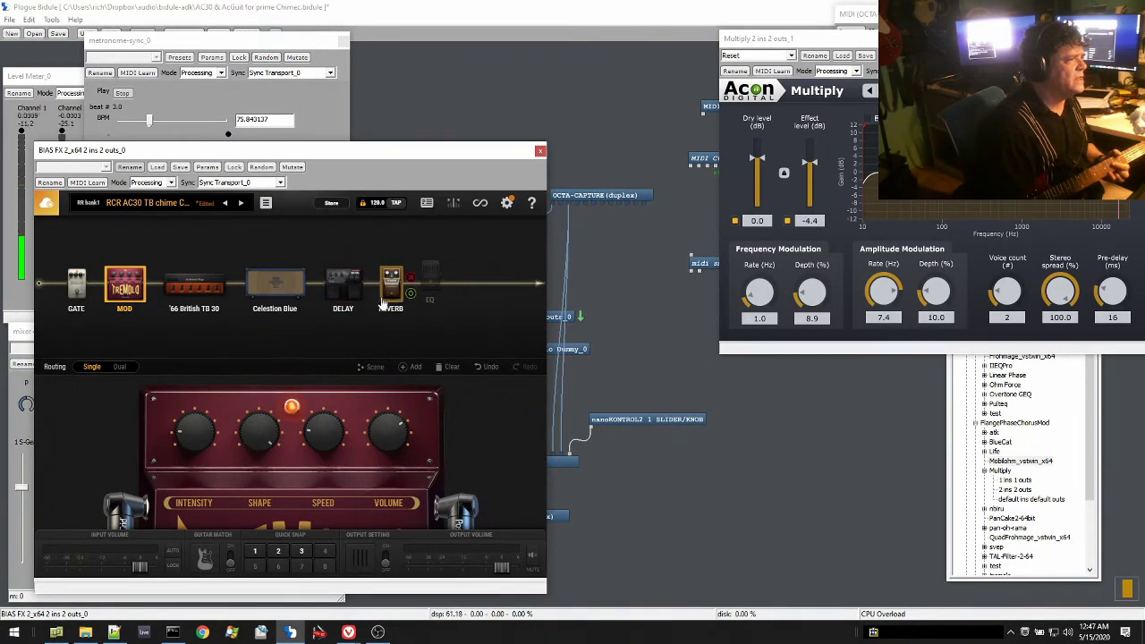
drag(392, 284, 392, 285)
click(349, 284)
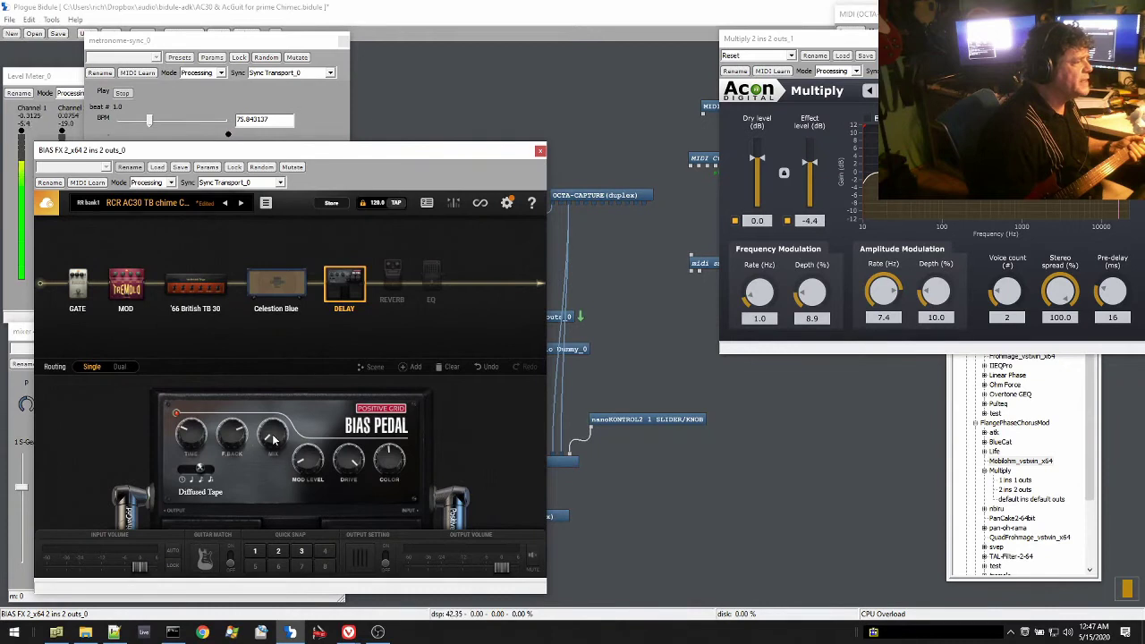
Sweep the delay pedal's Mix between 10.0 and 0.0, leave it low, and set its Mod Level to 2.6.
drag(275, 438, 267, 374)
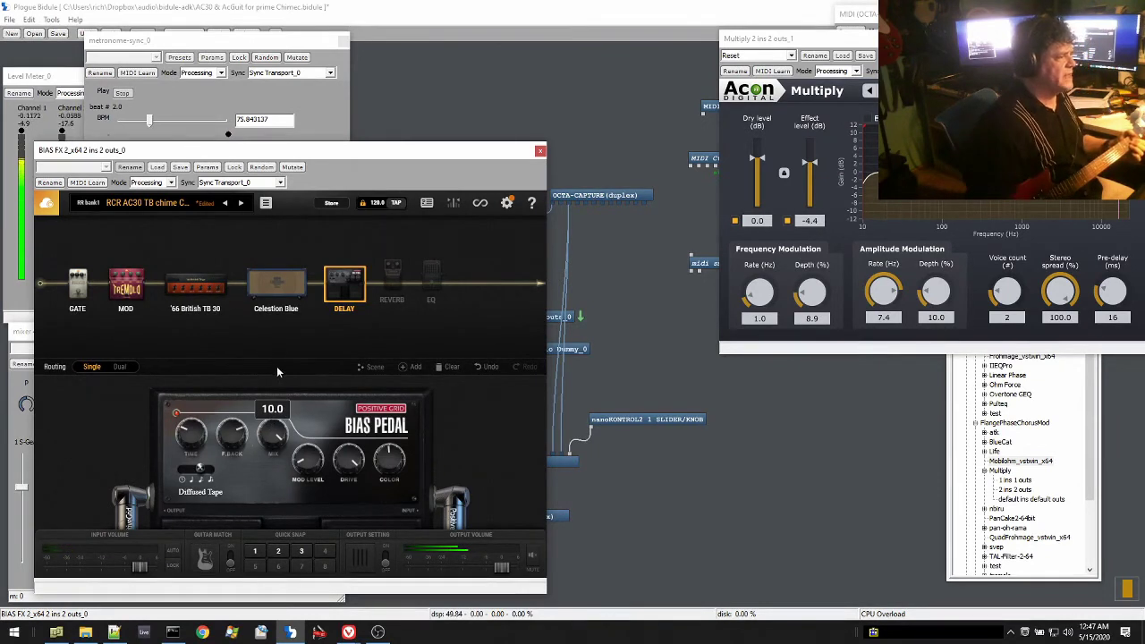
drag(274, 438, 268, 505)
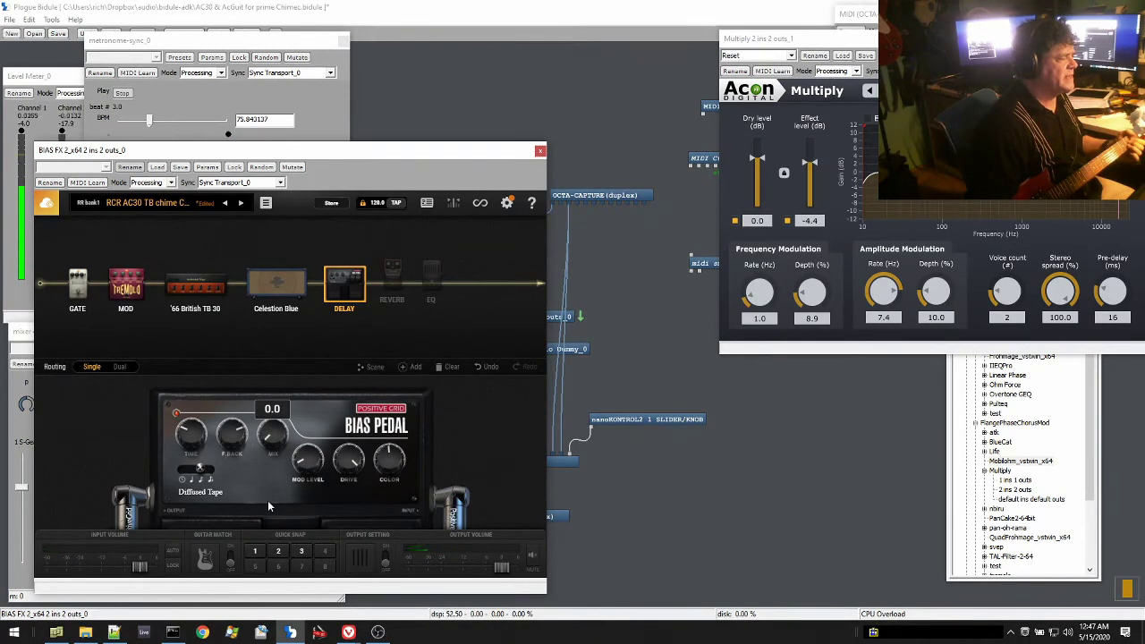
mouse_move(338, 445)
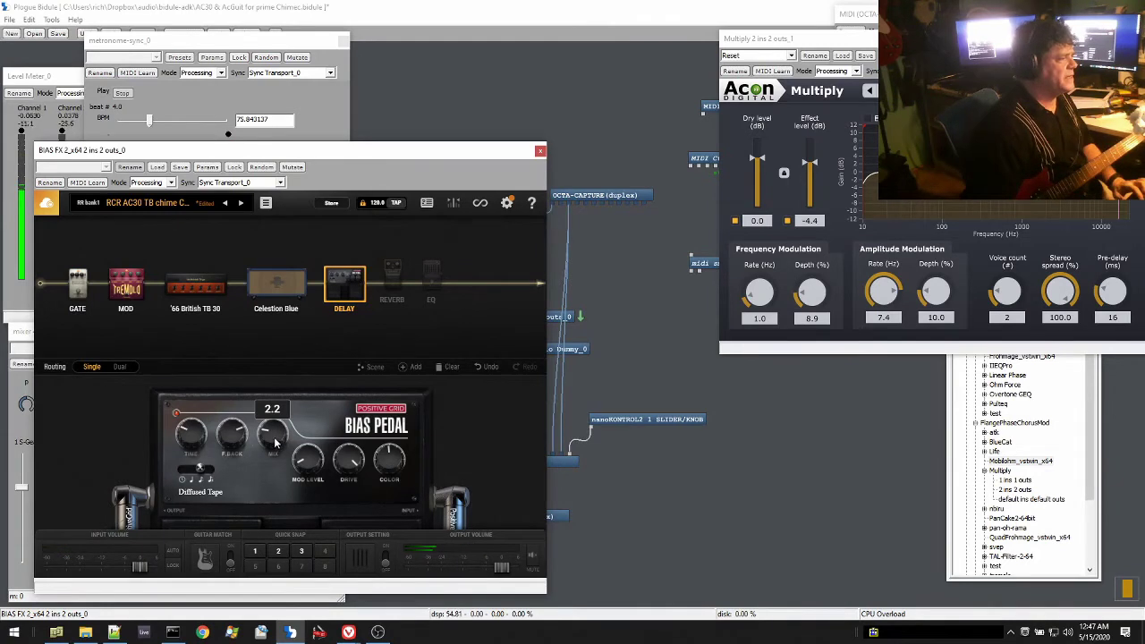
drag(275, 442, 273, 476)
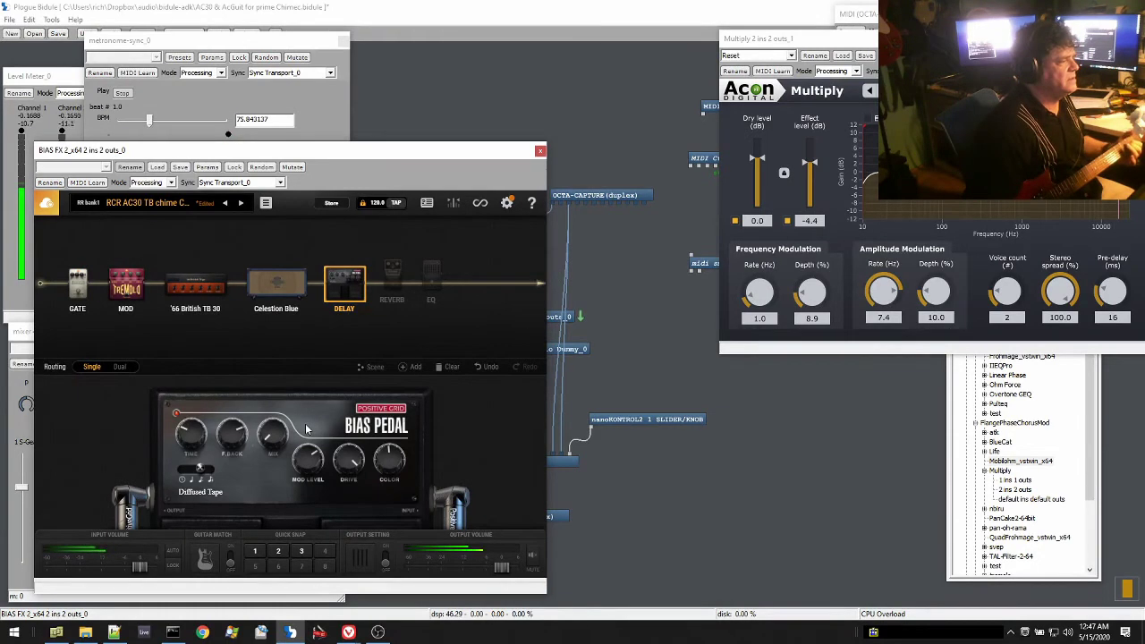
drag(307, 464, 307, 487)
Open the S-Gear2 window and arrange the BIAS FX 2 window beside it so both amp simulators are displayed.
click(114, 633)
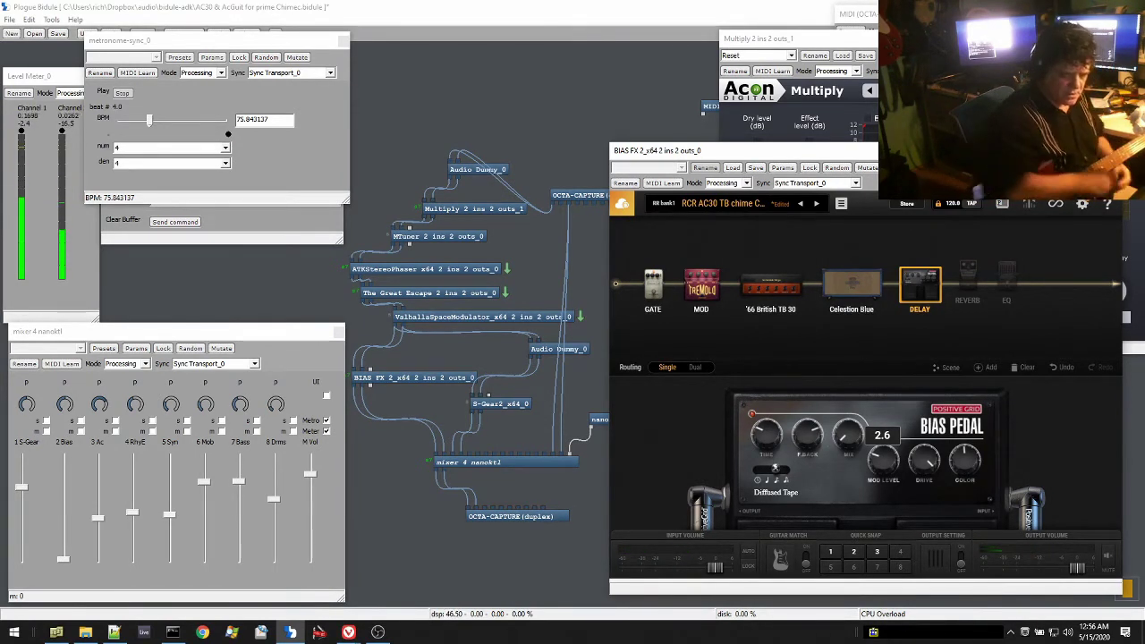
drag(1088, 151, 481, 132)
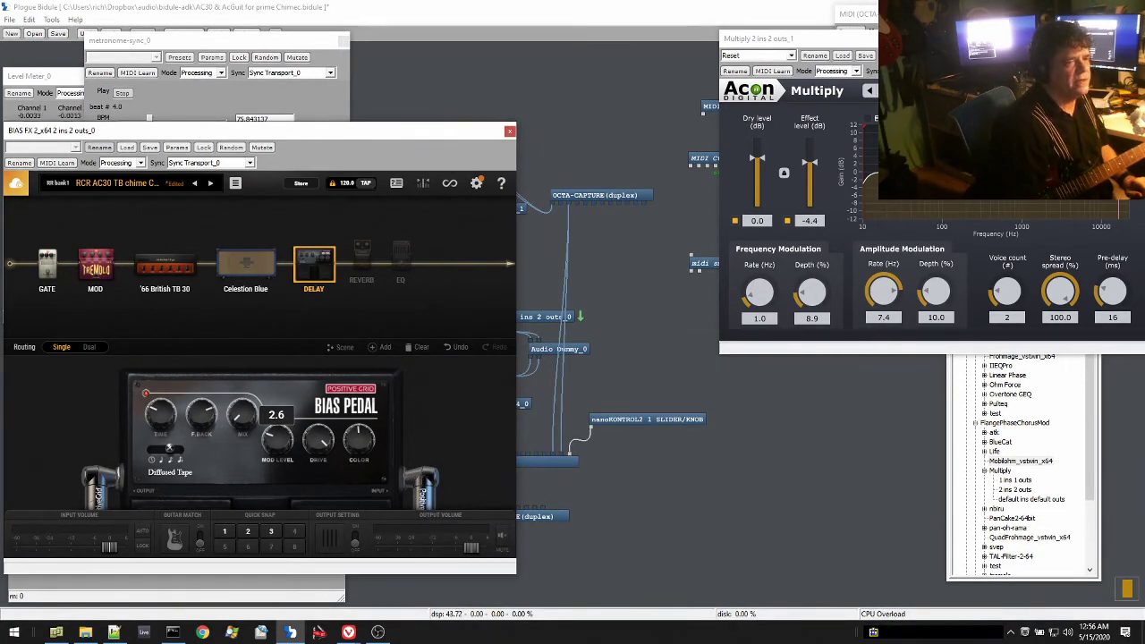
key(alt+F4)
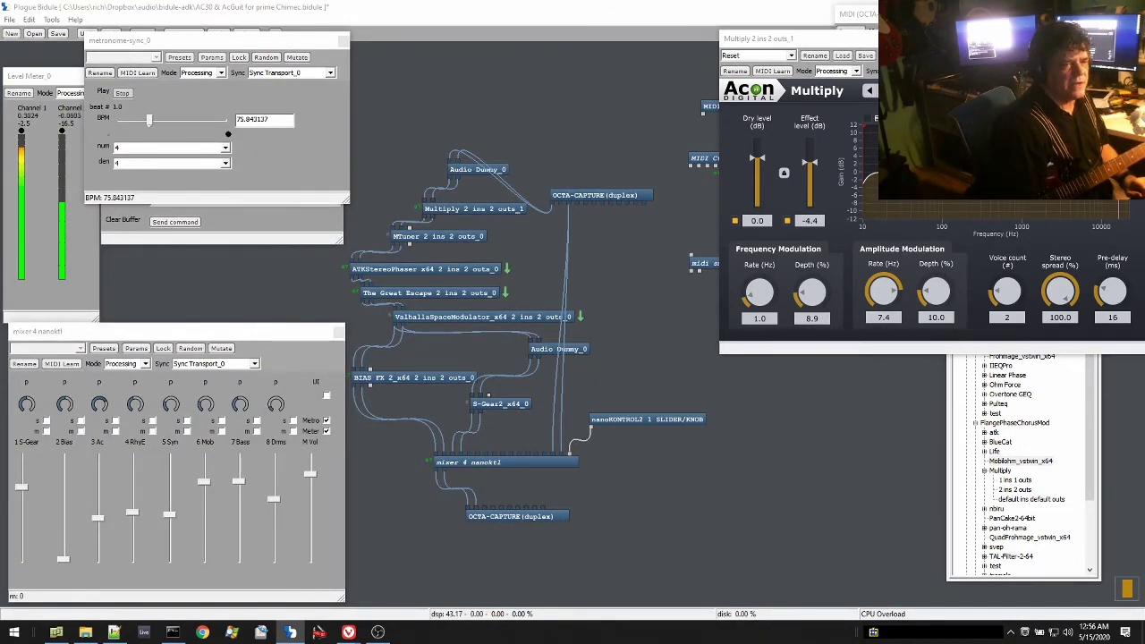
double_click(500, 404)
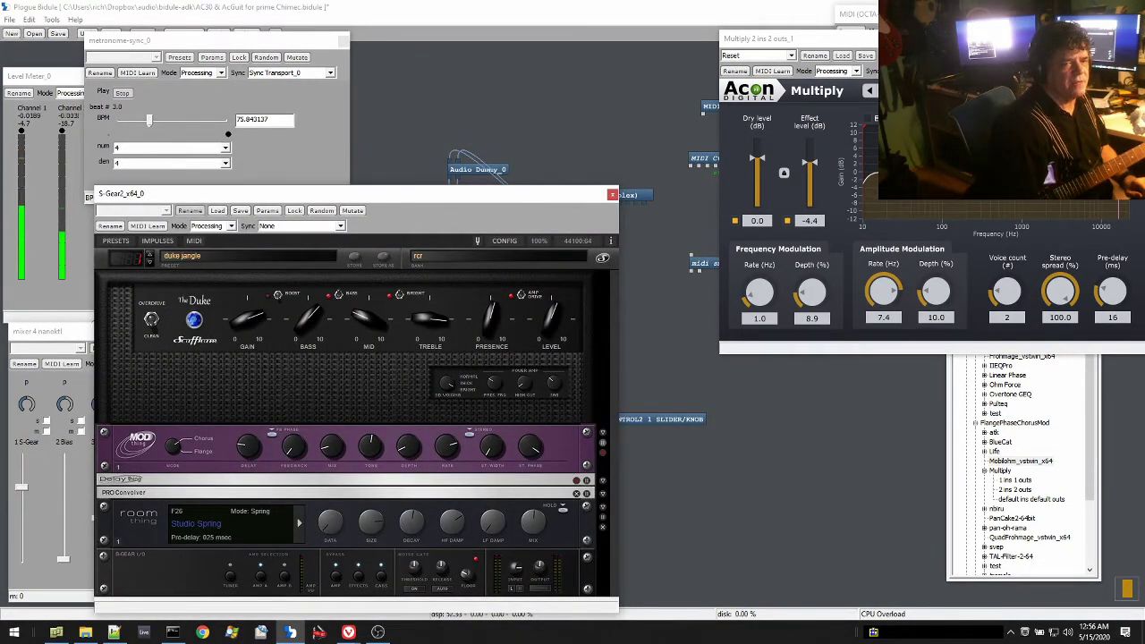
double_click(635, 194)
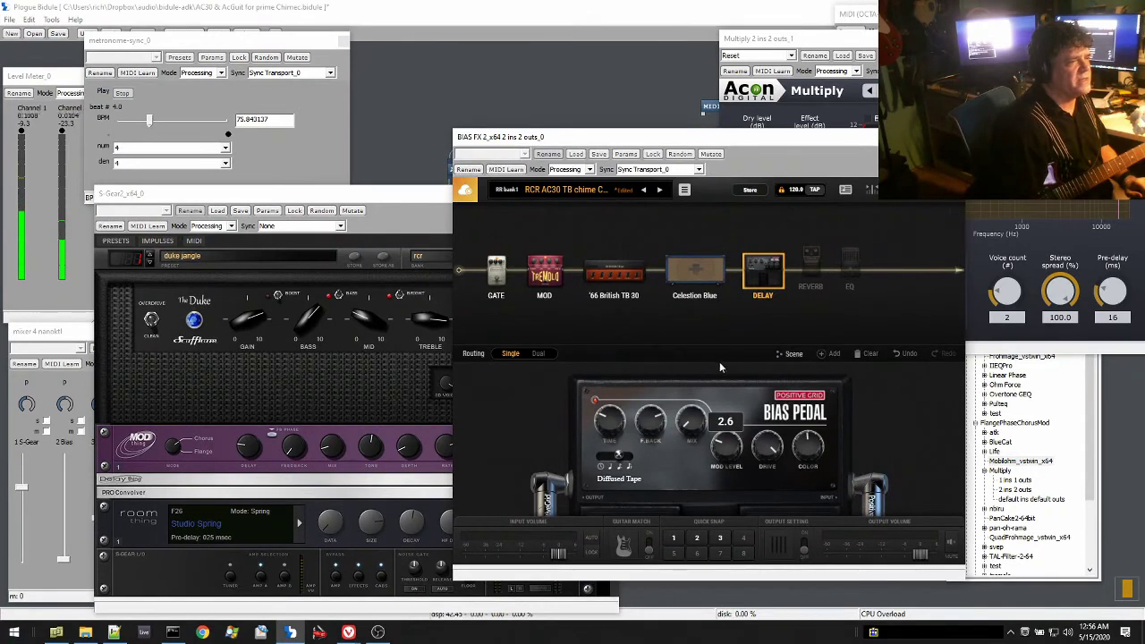
Examine the '66 British TB 30 amp controls and the Celestion Blue cabinet's microphone setup in BIAS FX 2.
click(637, 279)
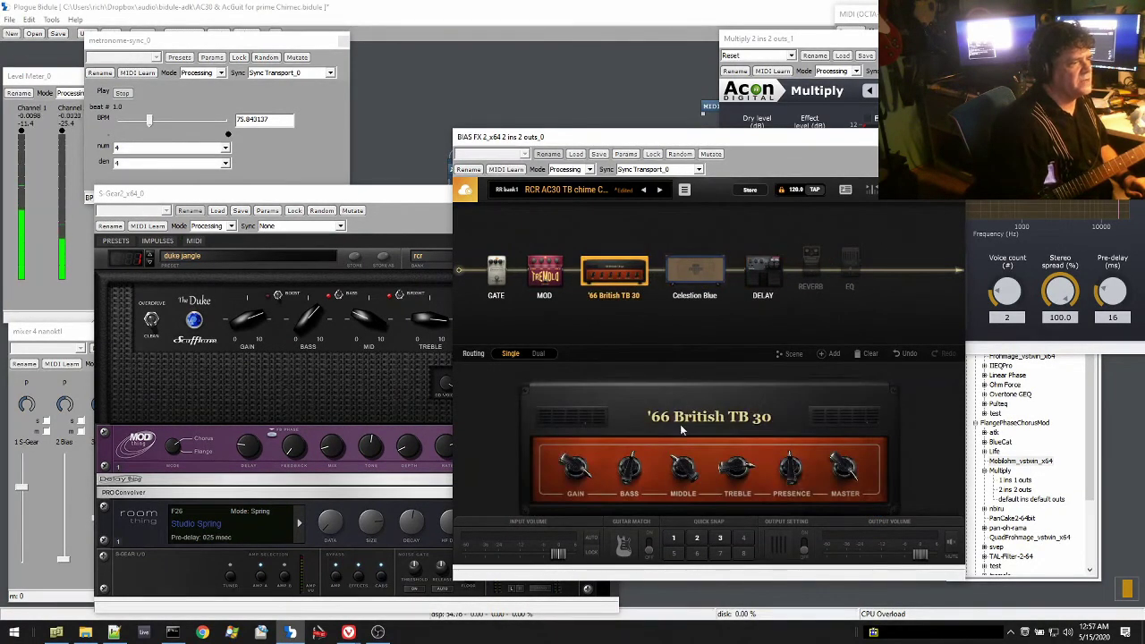
click(703, 277)
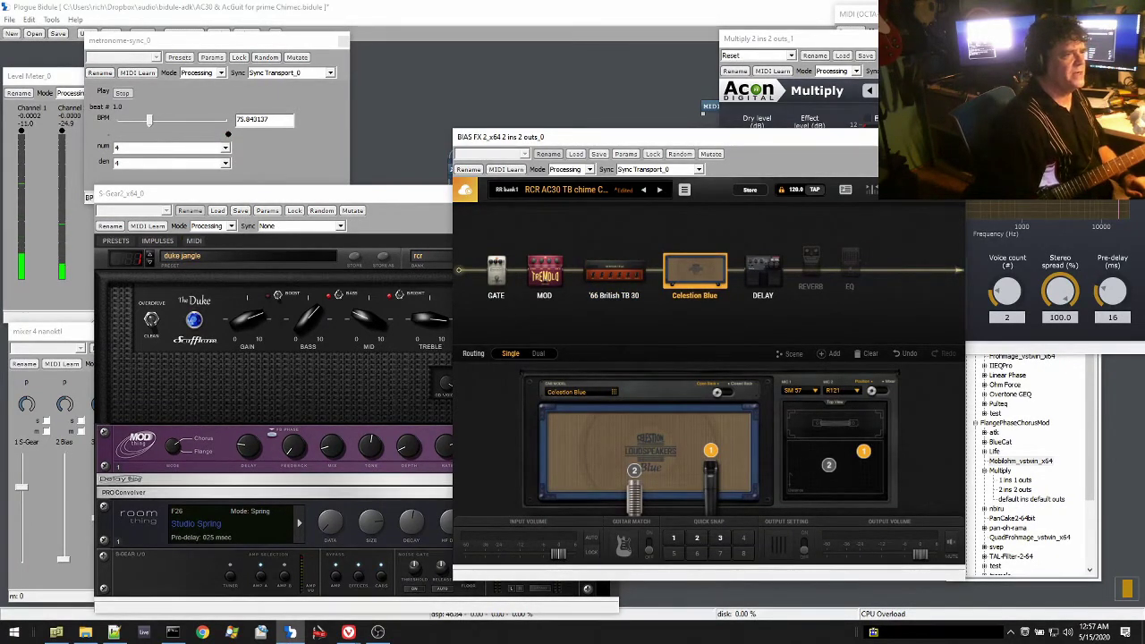
Close the BIAS FX 2 window and load the preset "rcr - JcklJangle-less chorus" in S-Gear2.
click(871, 137)
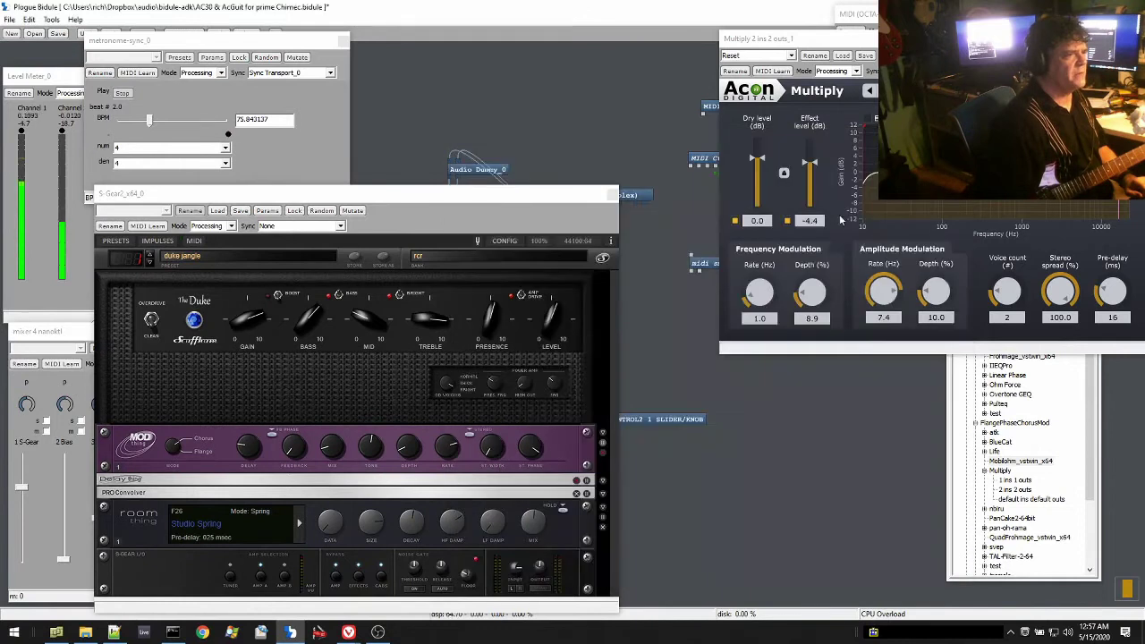
click(304, 378)
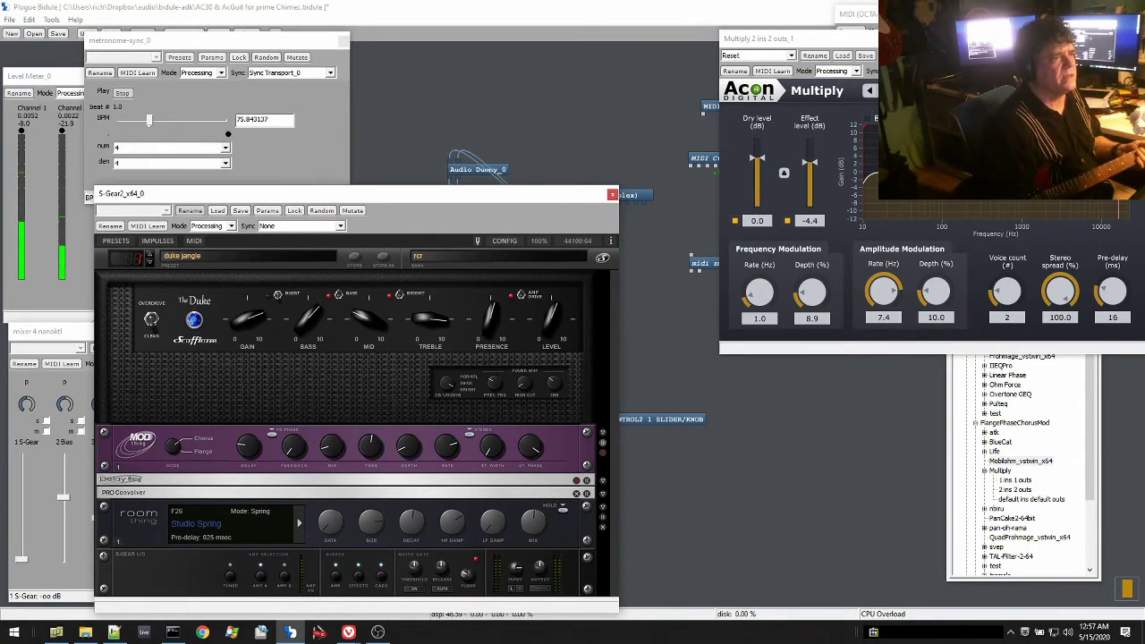
click(869, 90)
key(Escape)
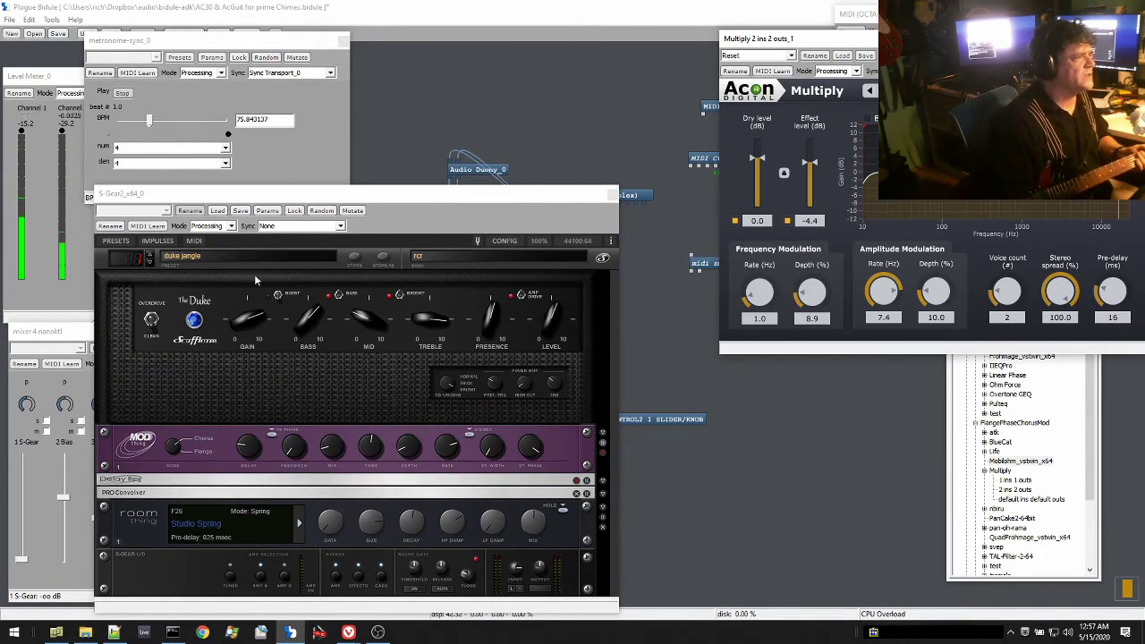
click(222, 255)
click(222, 254)
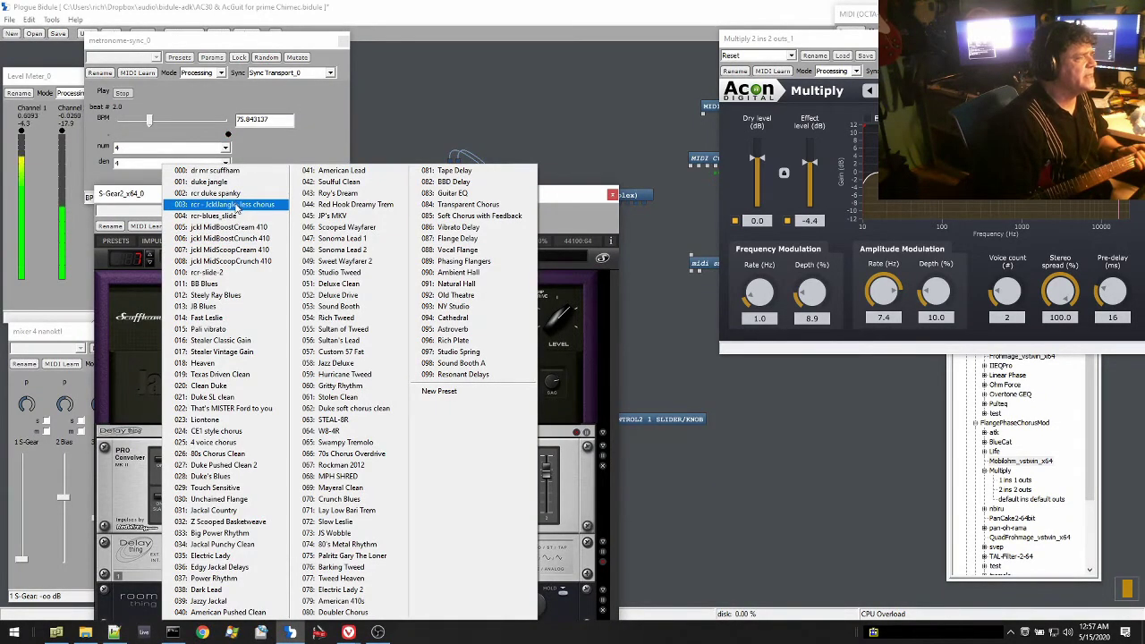
click(234, 205)
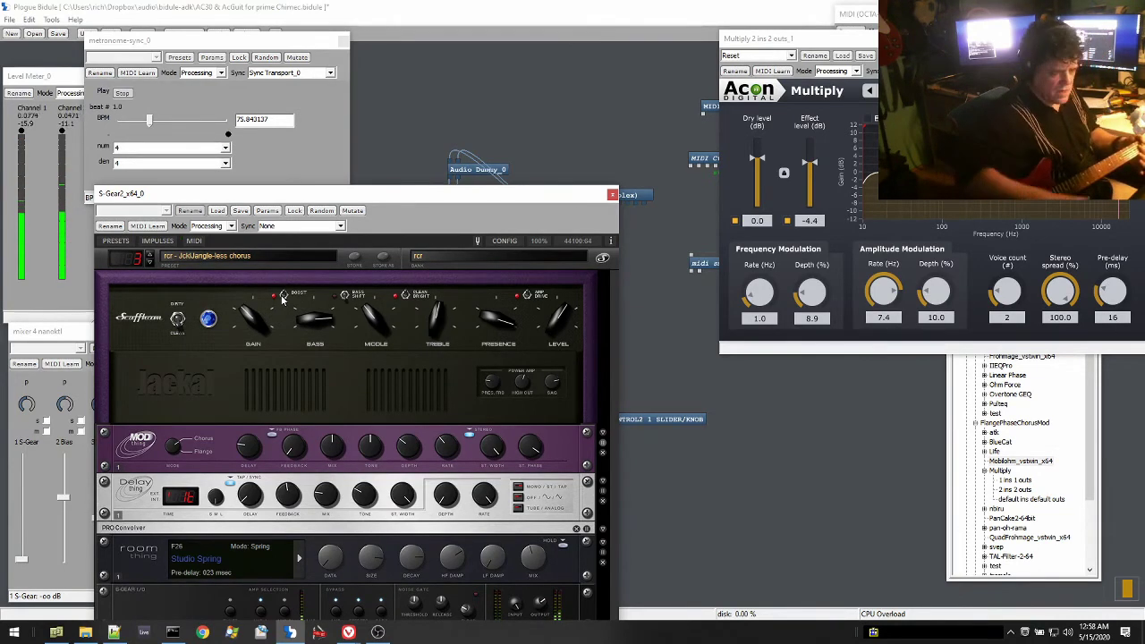
Bring up the Multiply chorus from the signal chain, restore its Reset settings with effect level -48.0 dB, and reposition the S-Gear2 window.
drag(283, 193, 770, 132)
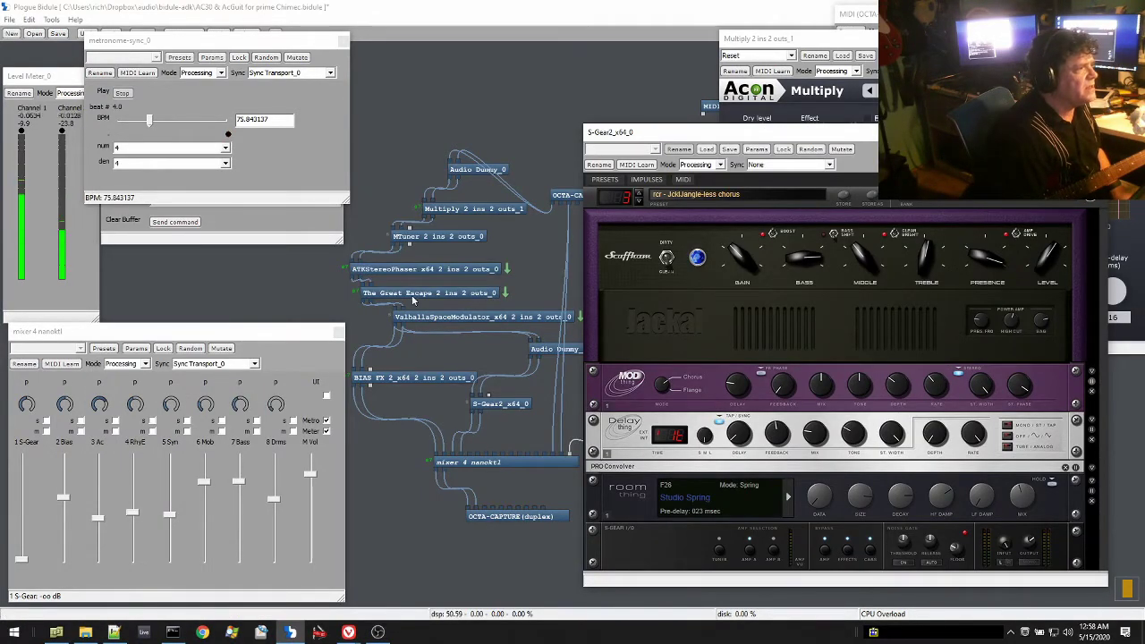
double_click(454, 211)
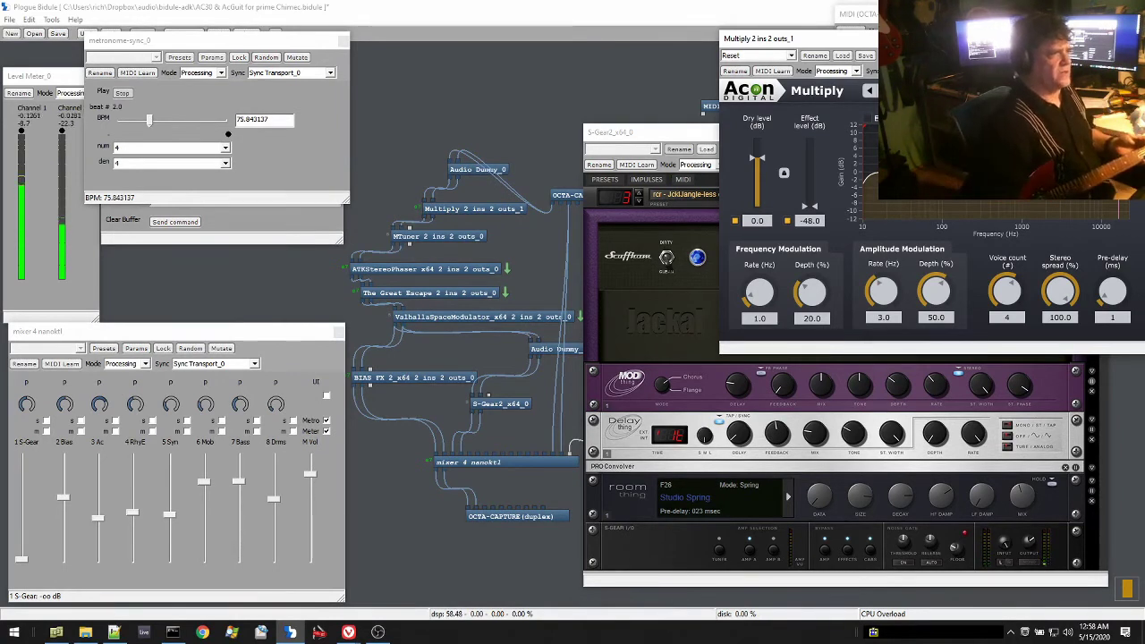
drag(722, 138, 294, 135)
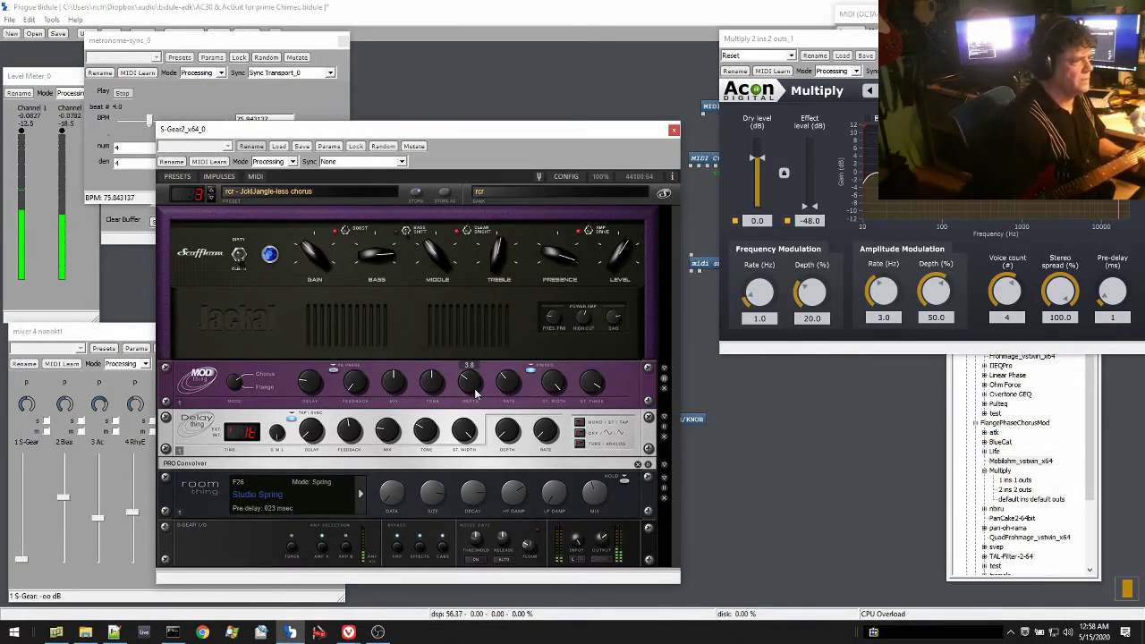
Inspect the Delay Thing's depth and mix controls and set S-Gear2's sync source to Sync Transport_0.
mouse_move(517, 432)
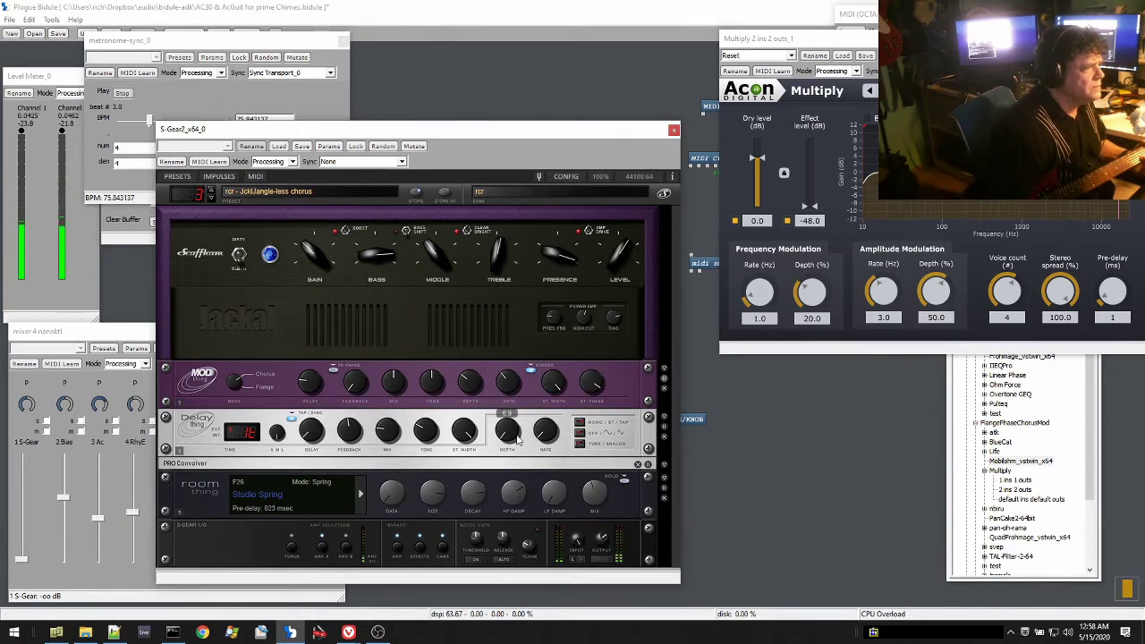
drag(517, 435, 520, 441)
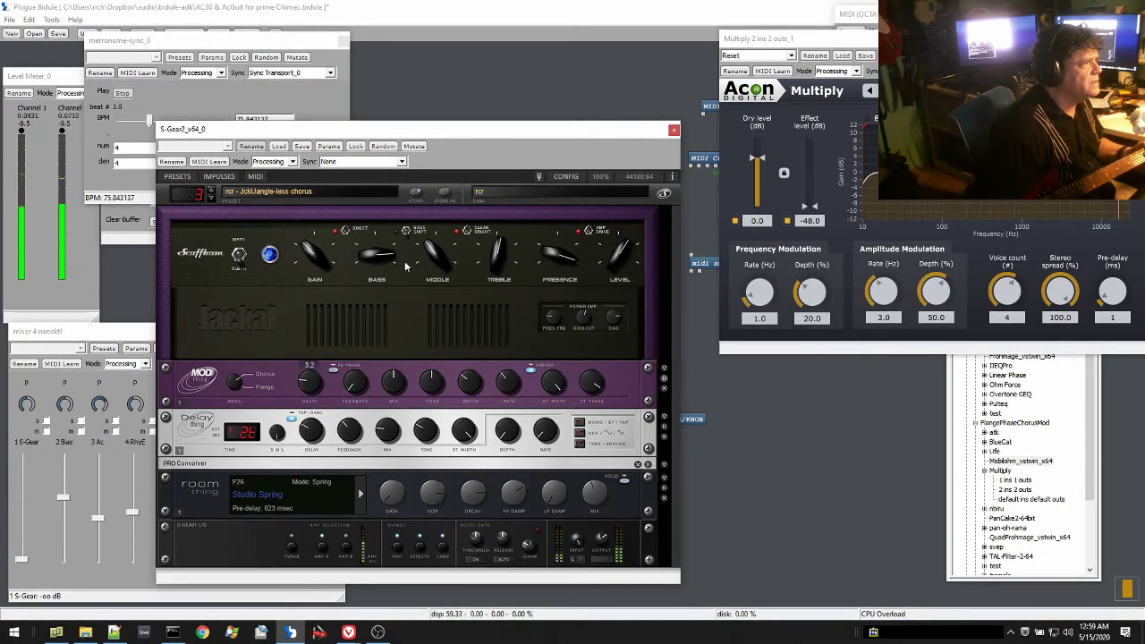
click(385, 161)
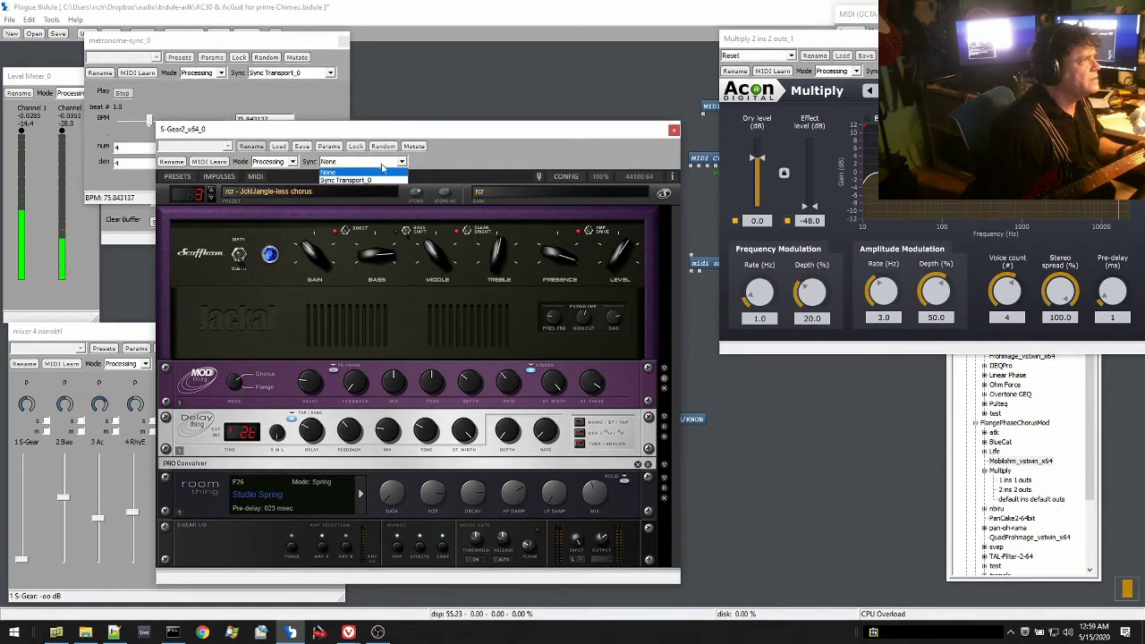
click(377, 182)
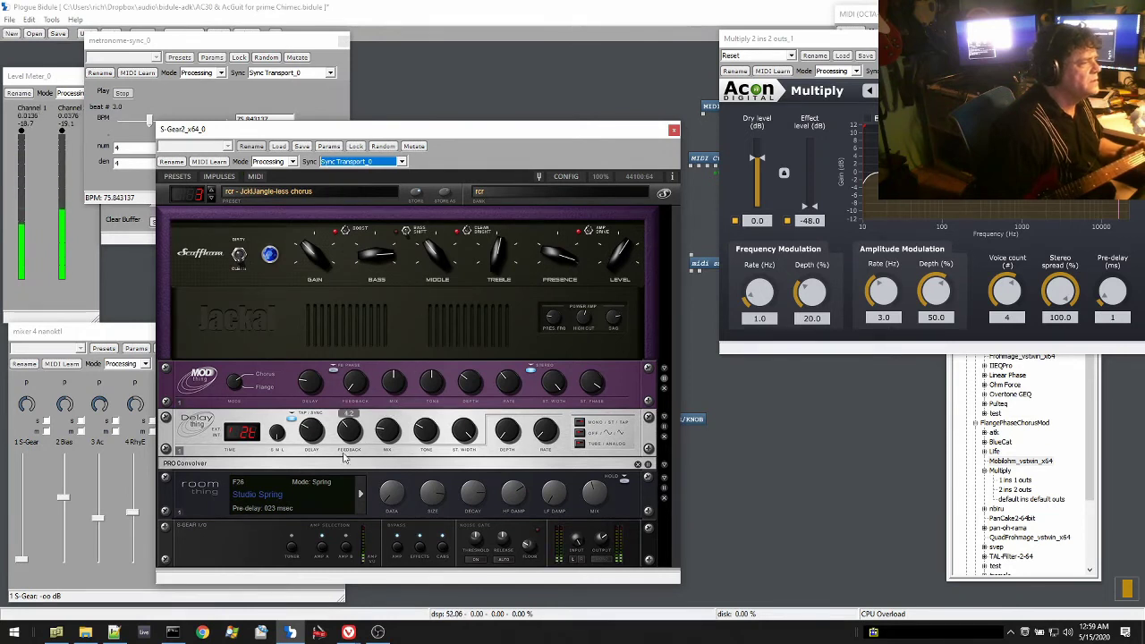
click(384, 433)
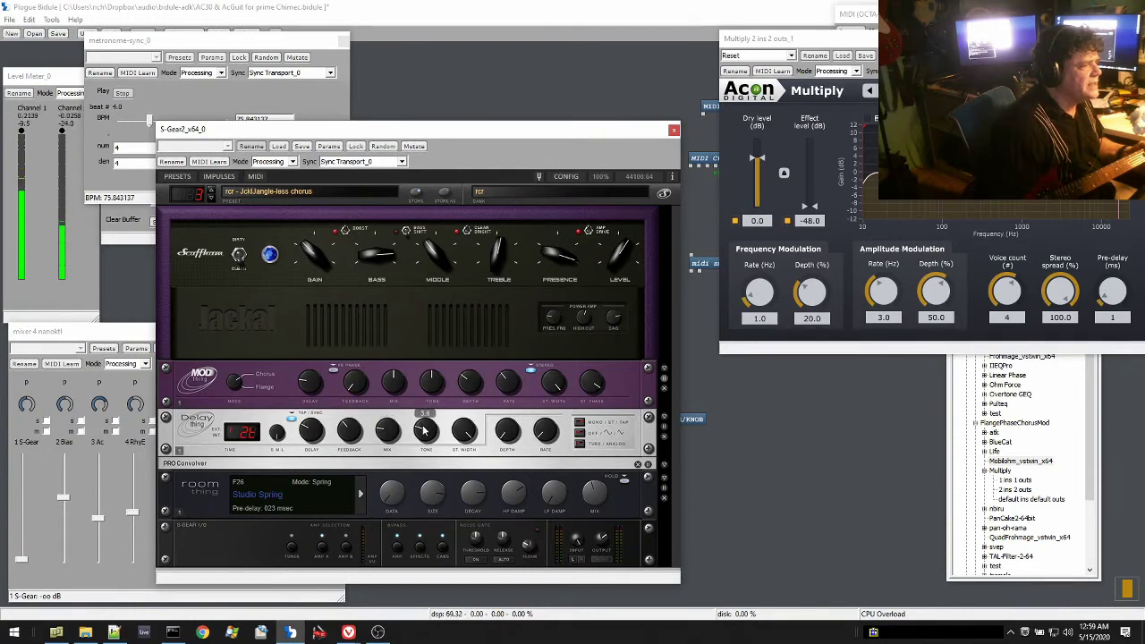